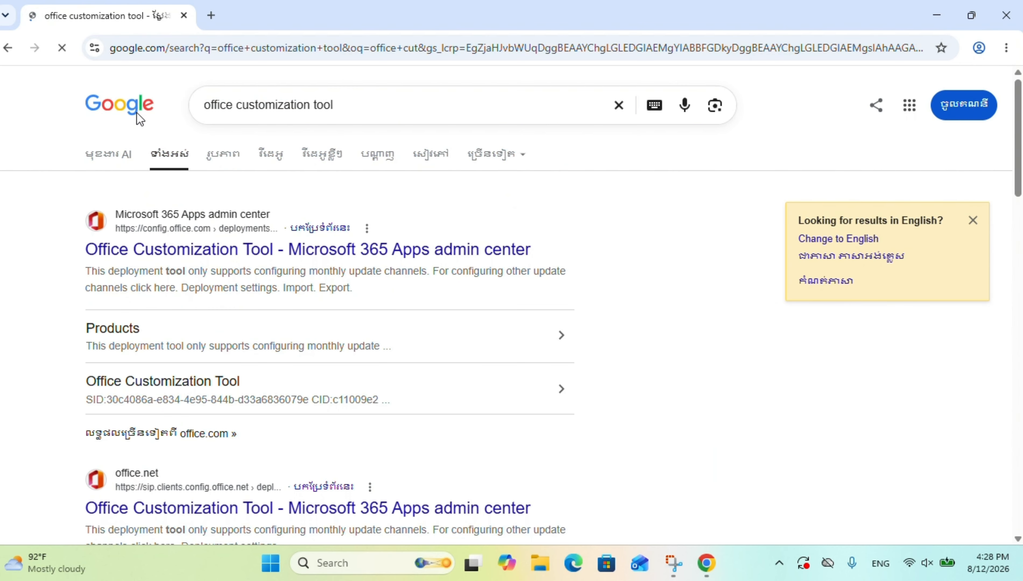
Switch the search results to English and open the Office Customization Tool page of the Microsoft 365 Apps admin center.
click(867, 239)
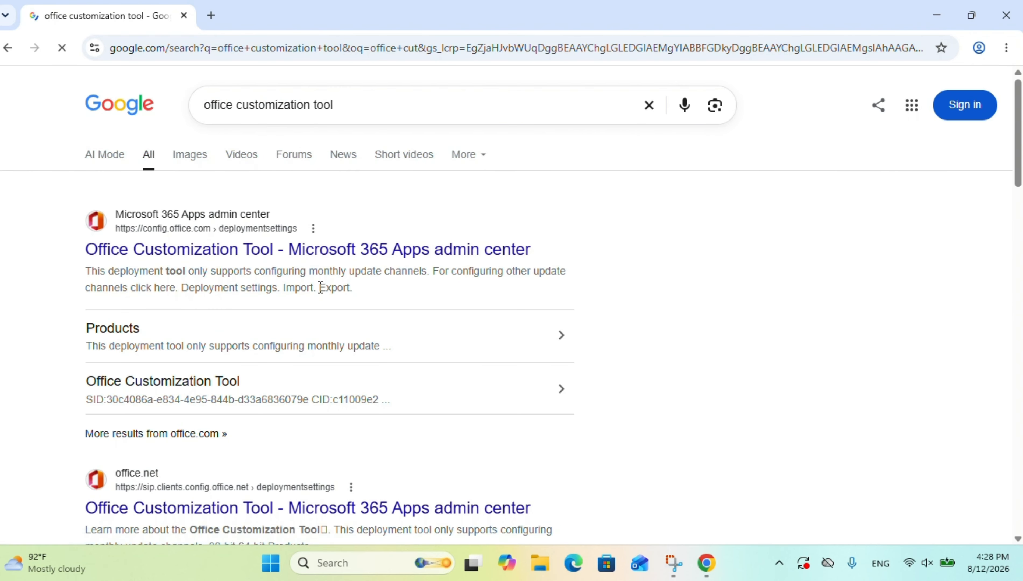
click(229, 236)
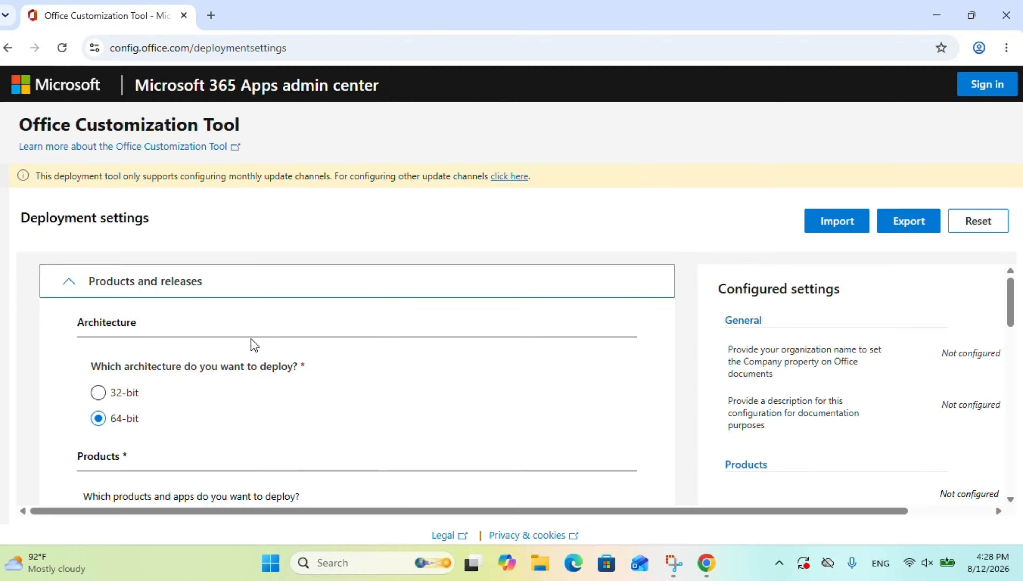
Choose Office LTSC Professional Plus 2024 - Volume License as the Office suite and dismiss the OneDrive backup notification.
scroll(251, 344, down, 8)
scroll(276, 359, up, 3)
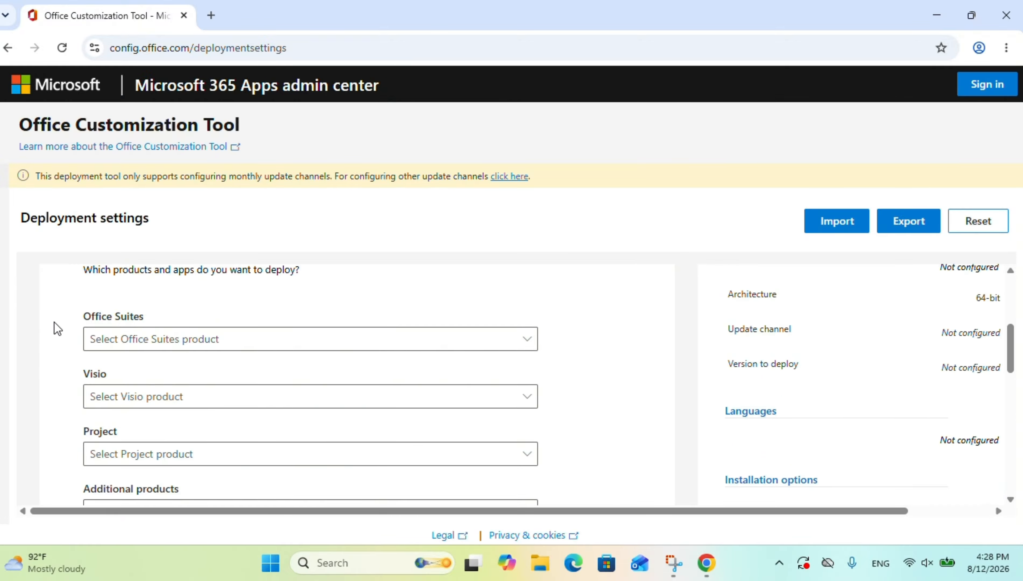
click(210, 344)
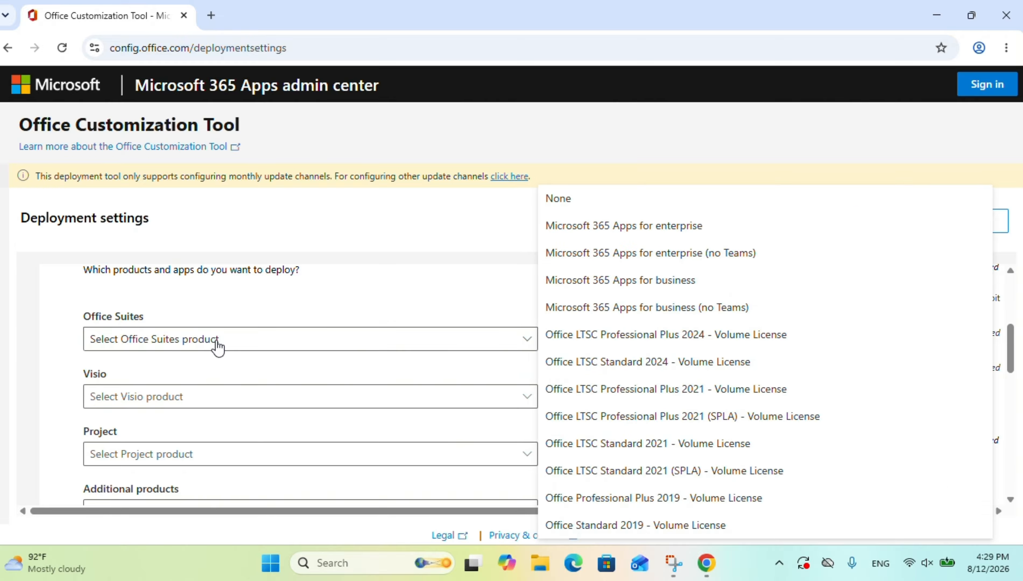
click(704, 337)
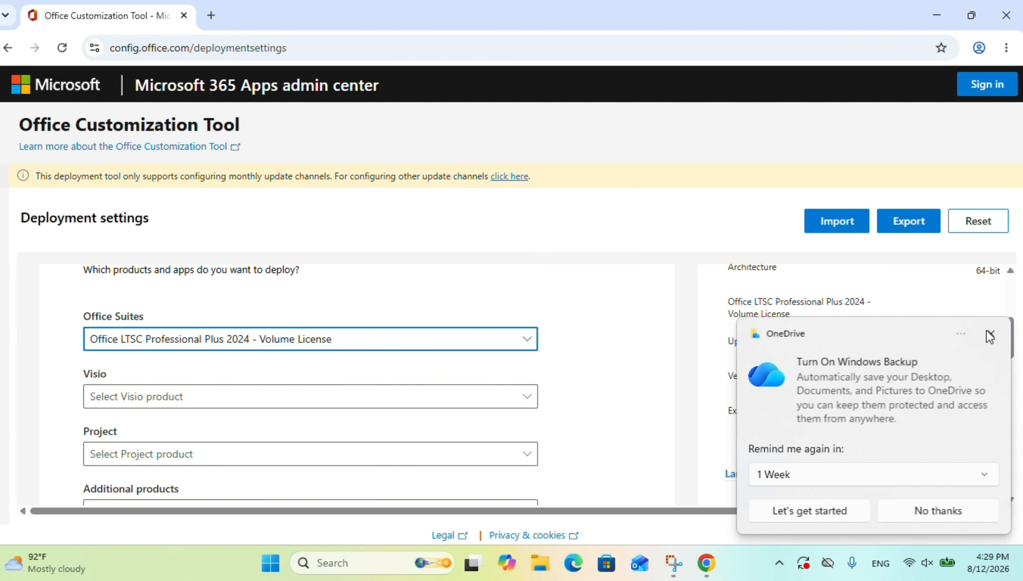
click(989, 336)
Check the update channel and version selections for the chosen Office suite.
scroll(349, 398, down, 2)
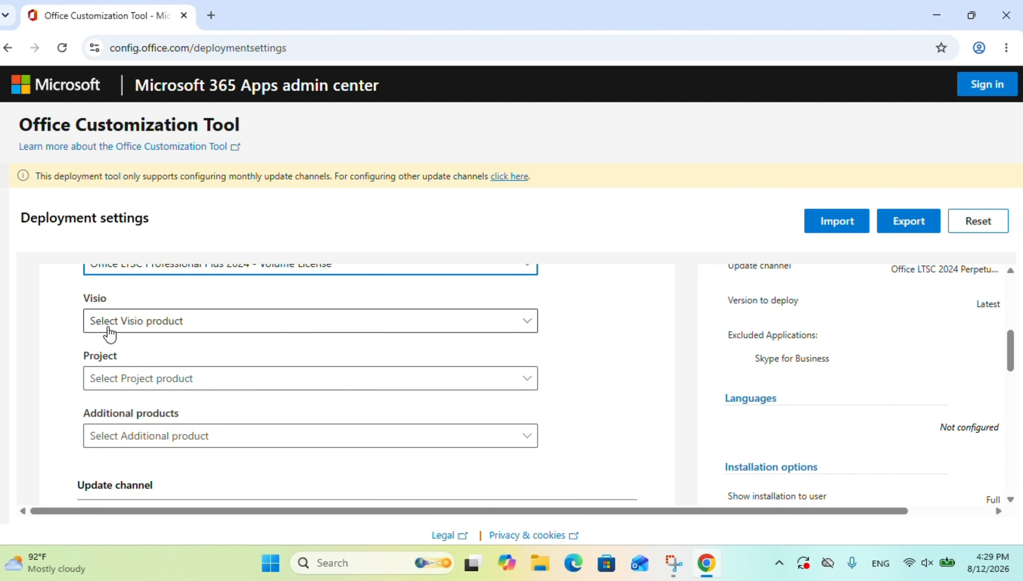
scroll(130, 422, down, 3)
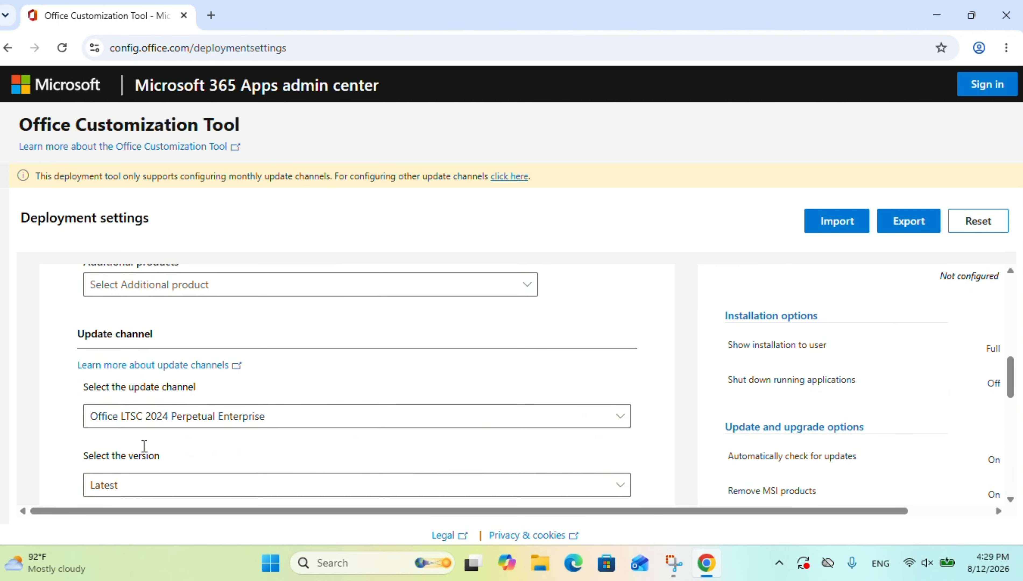
click(215, 426)
click(221, 426)
click(205, 485)
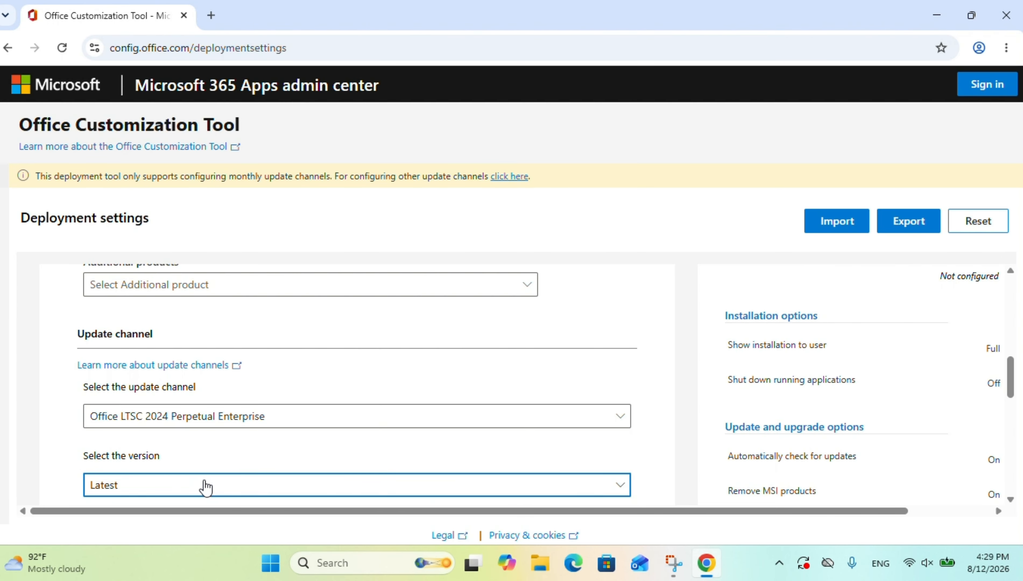
click(43, 444)
Exclude Access, OneNote, OneDrive Desktop and Publisher from the apps being deployed.
scroll(312, 426, down, 4)
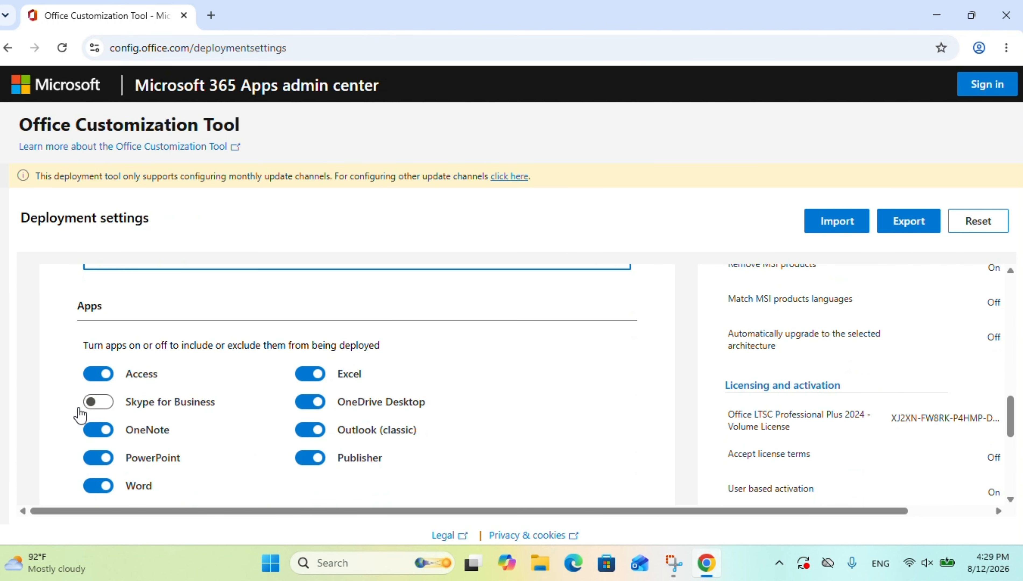
click(92, 384)
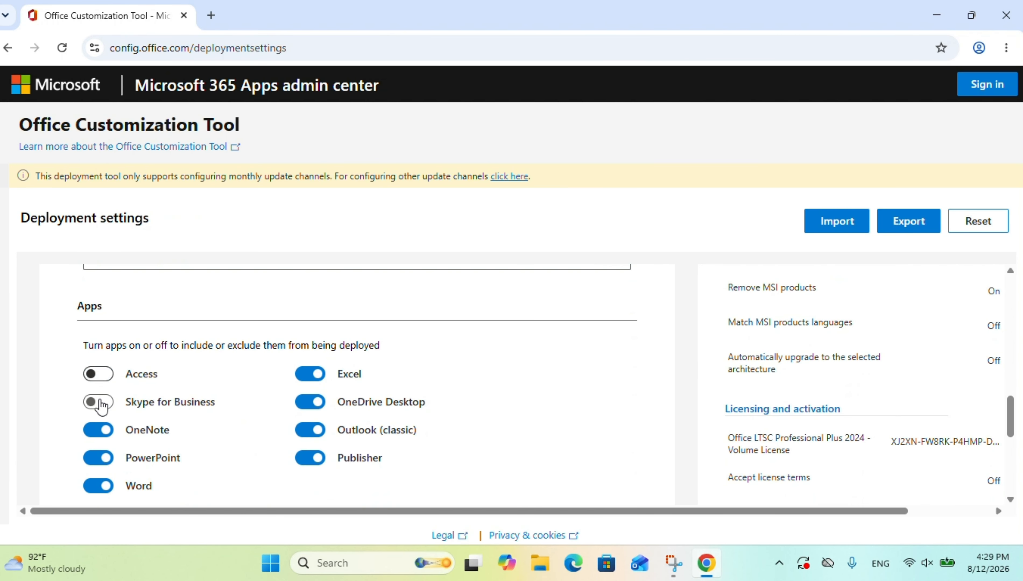
click(96, 429)
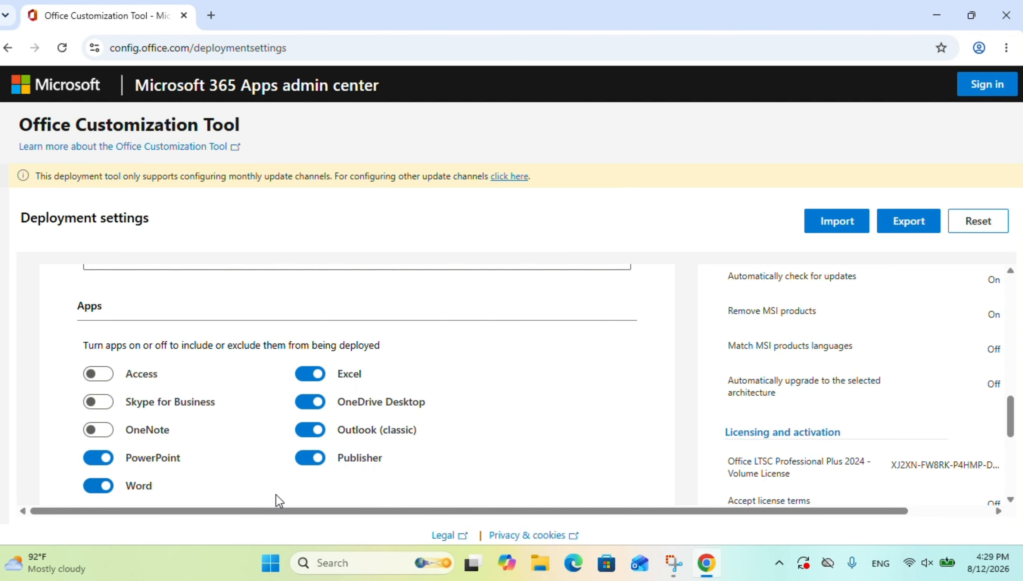
click(298, 460)
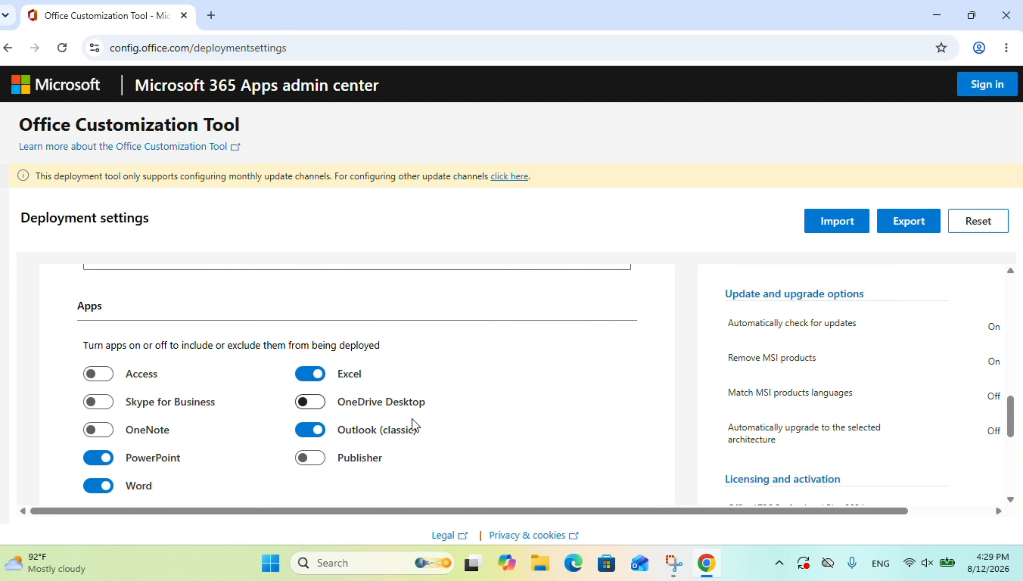
scroll(411, 422, down, 5)
scroll(452, 428, up, 3)
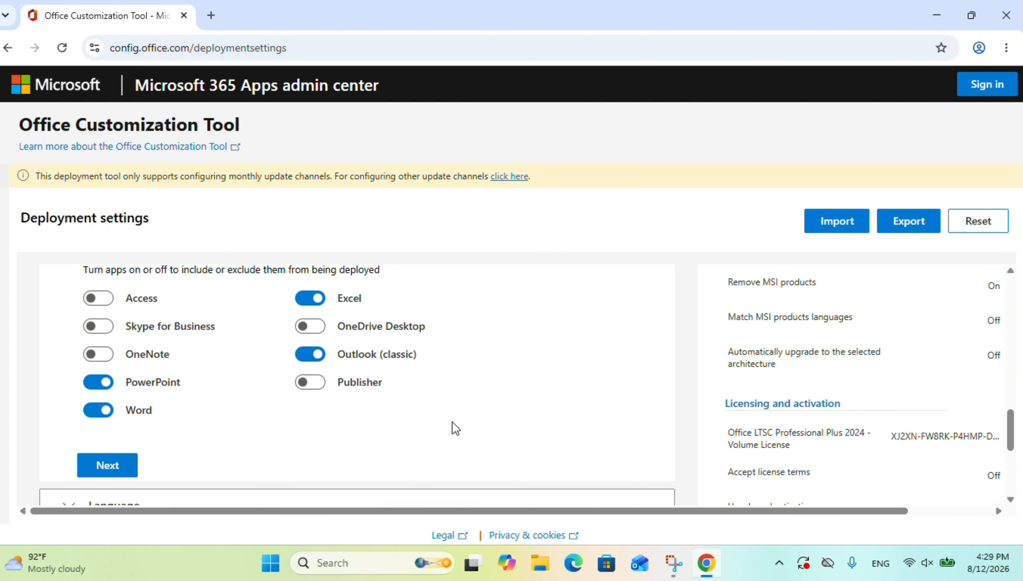
Set the primary language of the deployment to English (United States).
scroll(451, 427, down, 5)
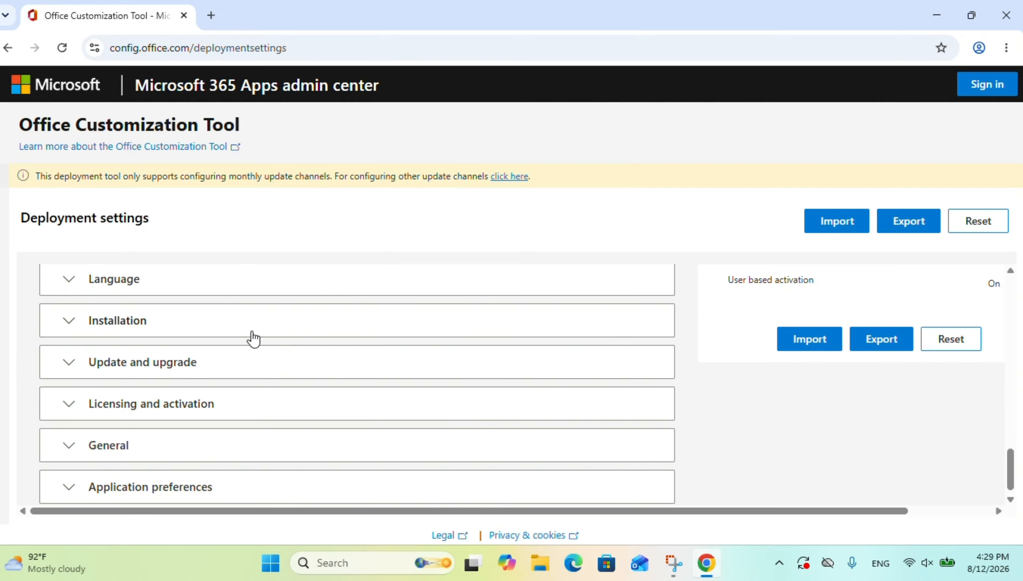
click(176, 289)
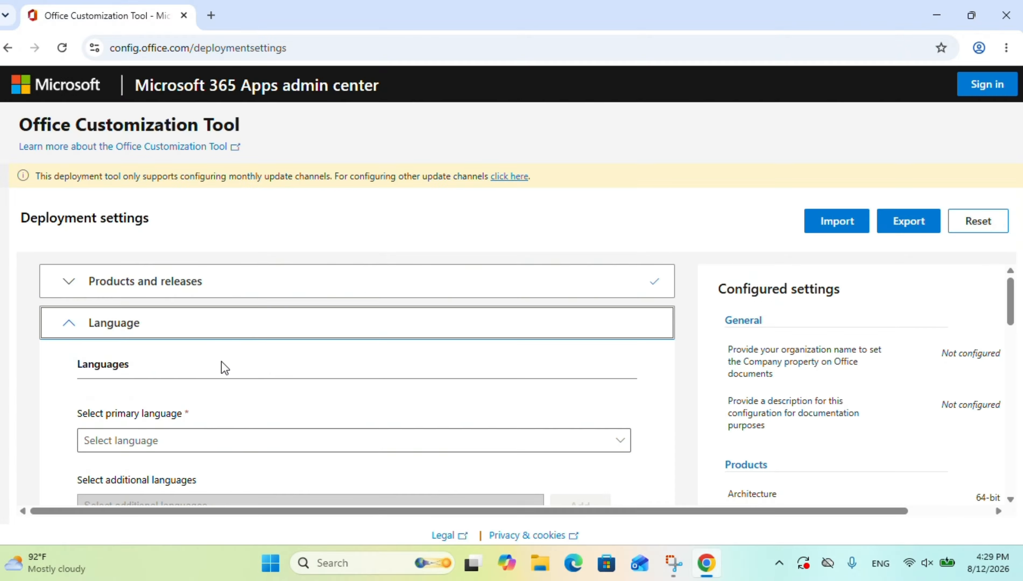
click(193, 446)
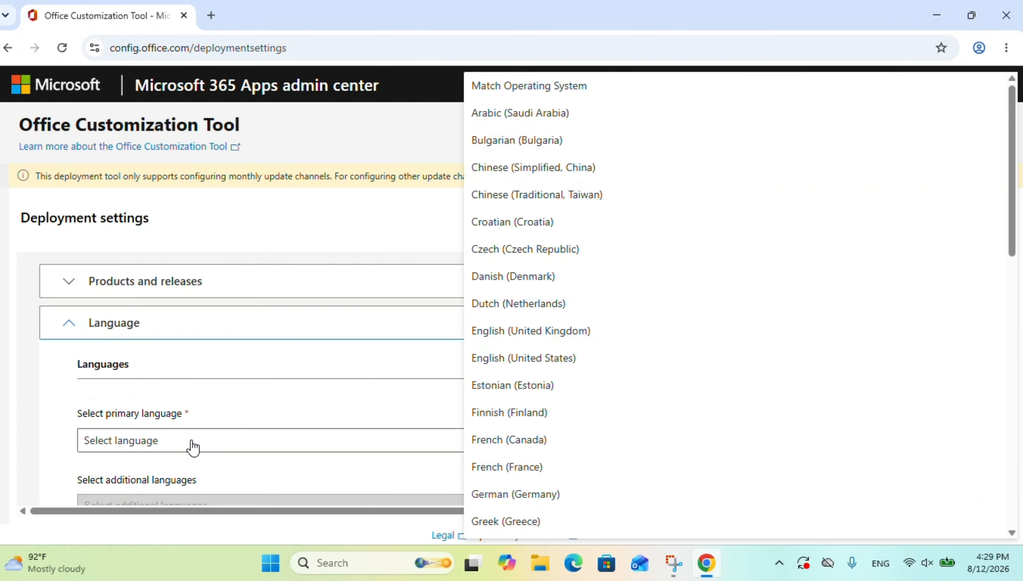
click(535, 365)
scroll(470, 408, down, 10)
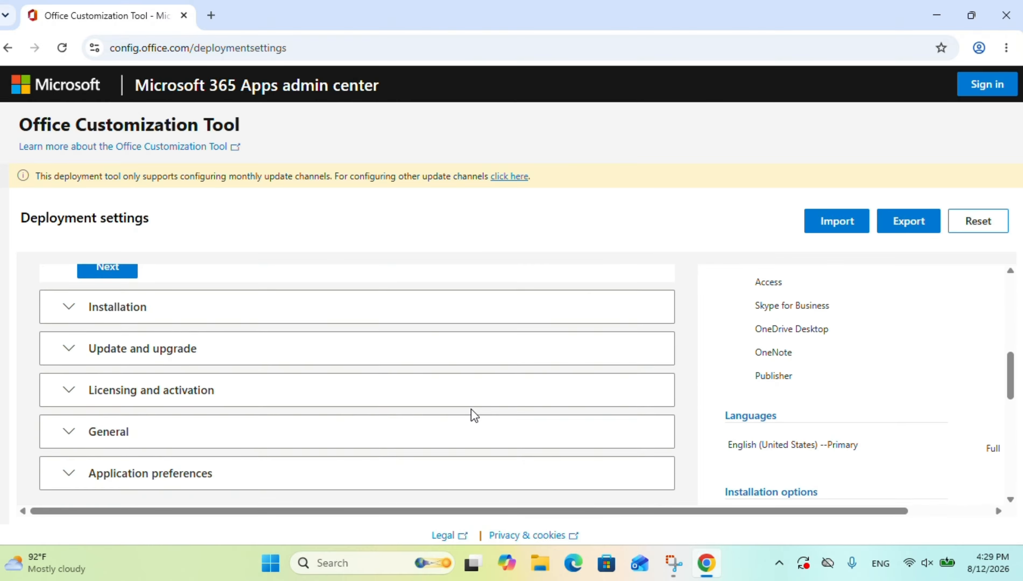
Export the configuration as Configuration with Office Open XML formats as the default file format, accepting the license agreement.
scroll(470, 408, up, 8)
scroll(572, 407, up, 5)
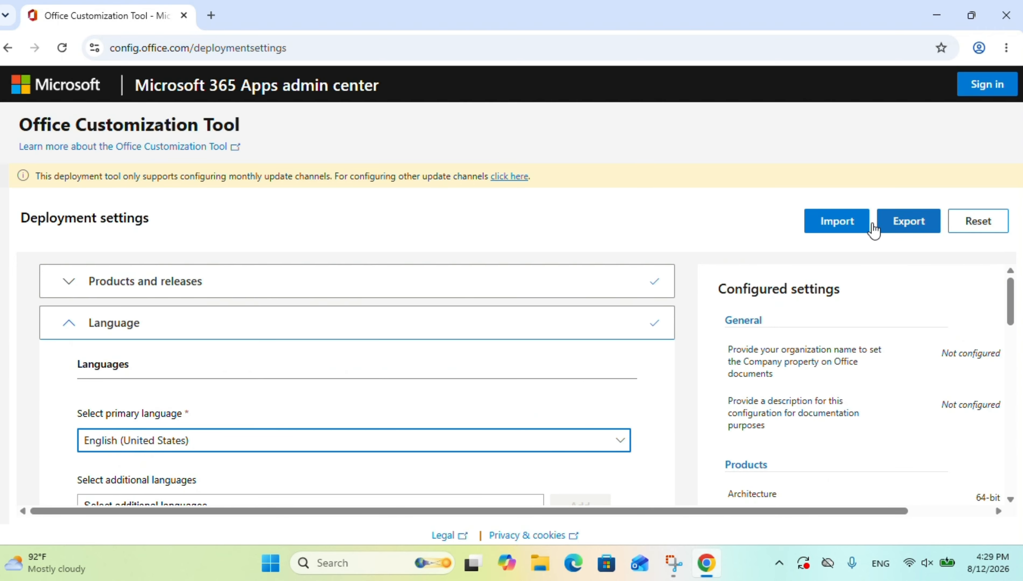
click(908, 223)
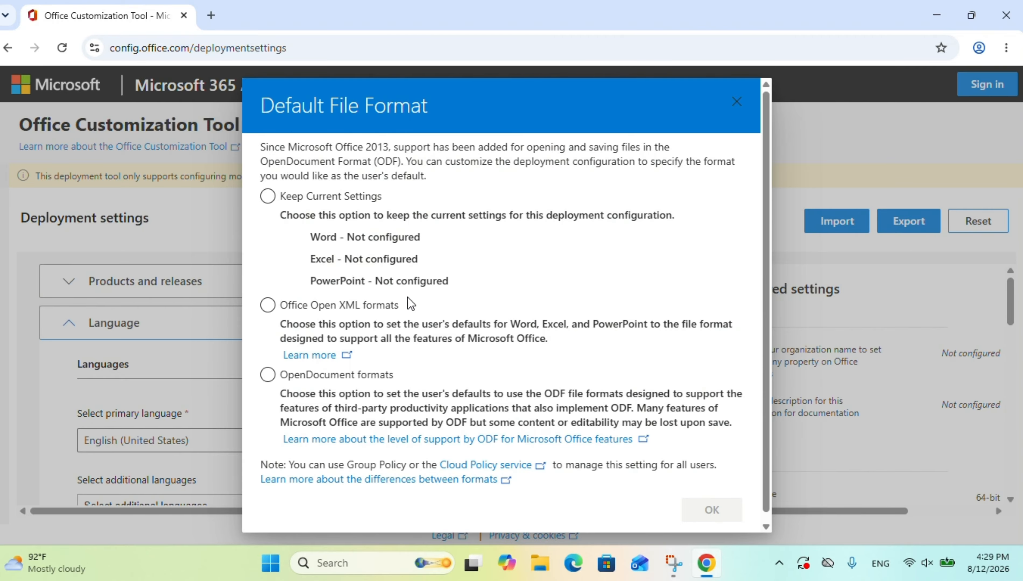
click(386, 307)
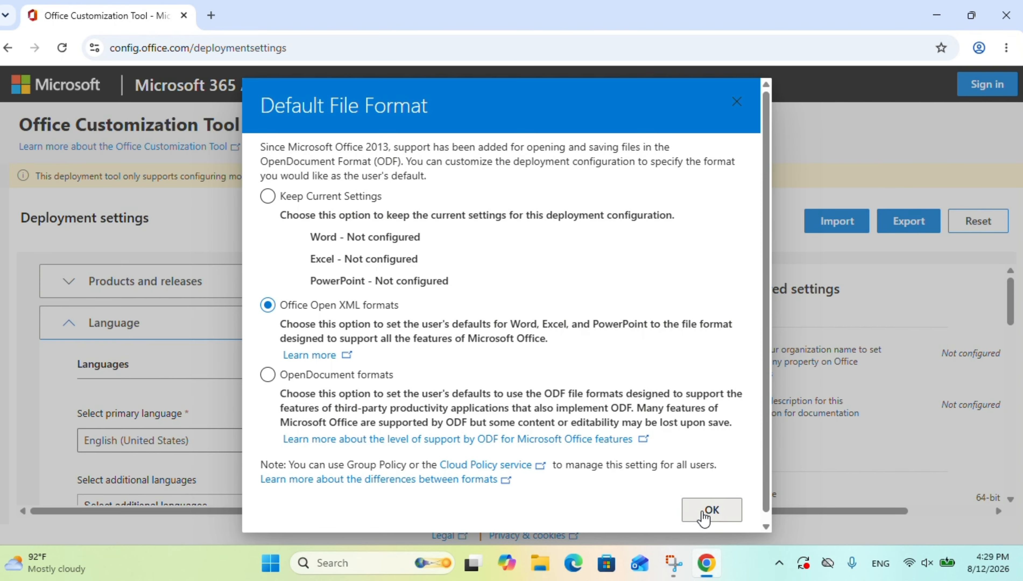
click(704, 515)
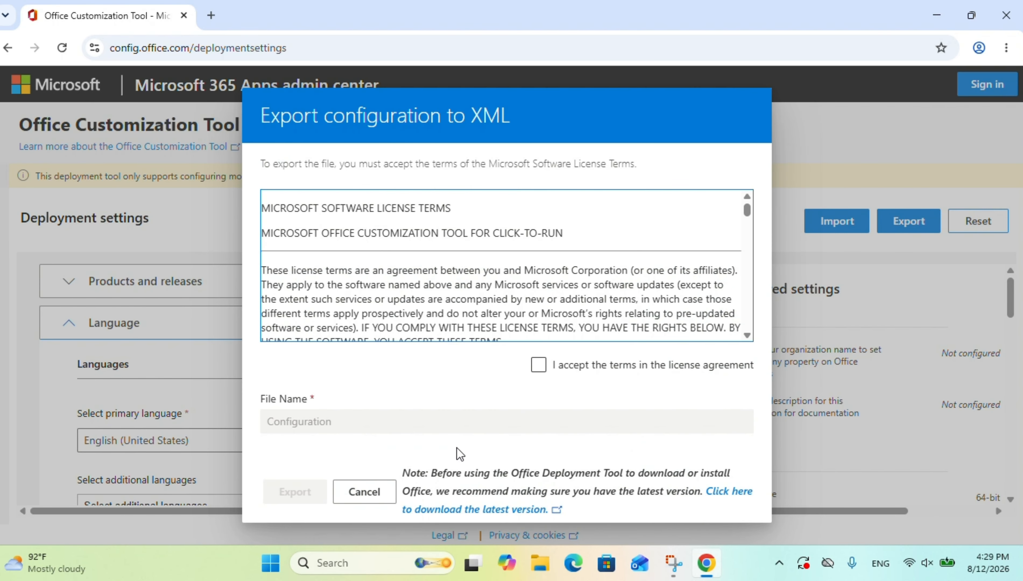
click(538, 366)
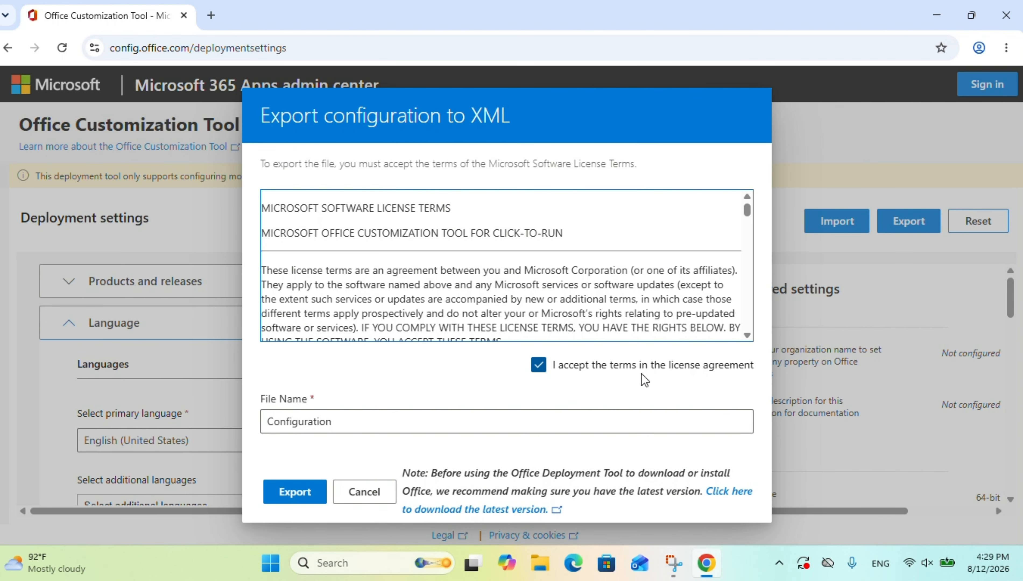
click(302, 493)
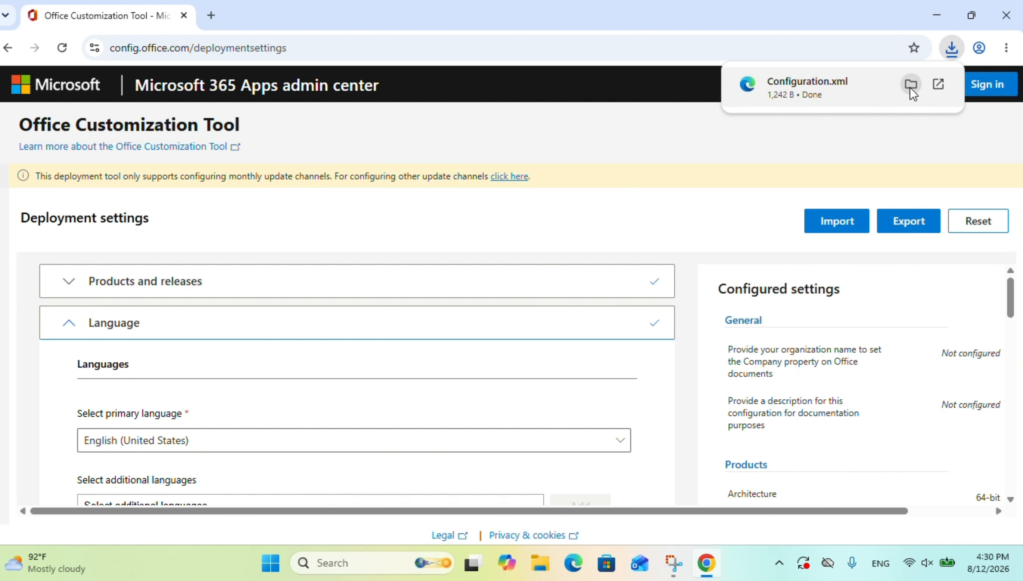
Show the exported Configuration file in its download folder and create a folder named "office 2024" there.
click(909, 87)
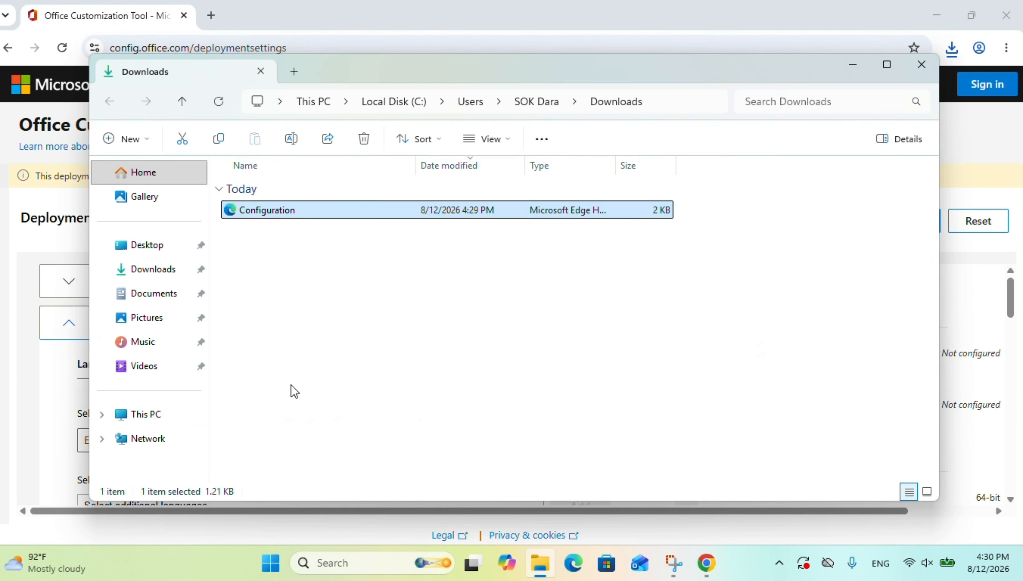
right_click(368, 375)
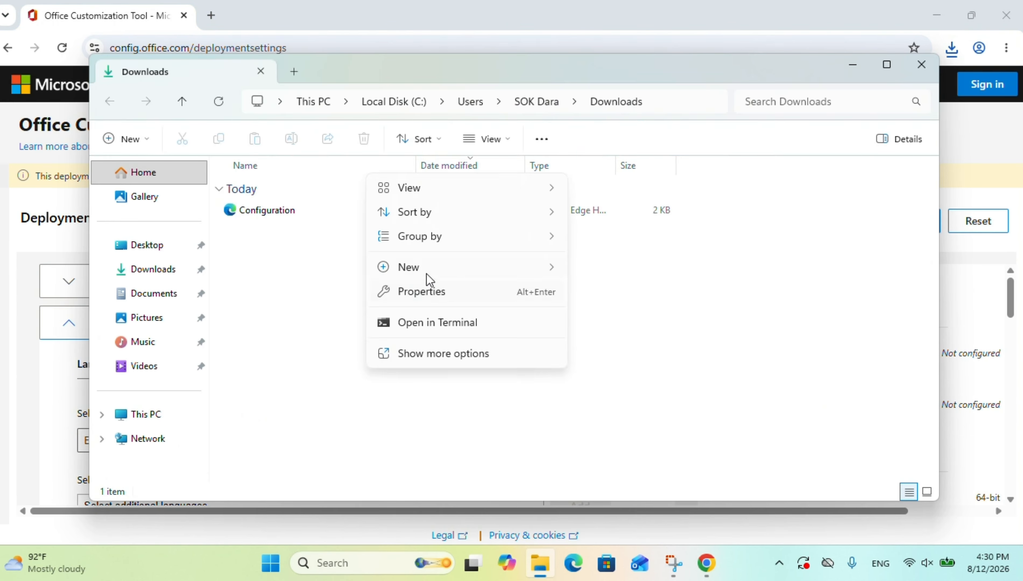
mouse_move(441, 269)
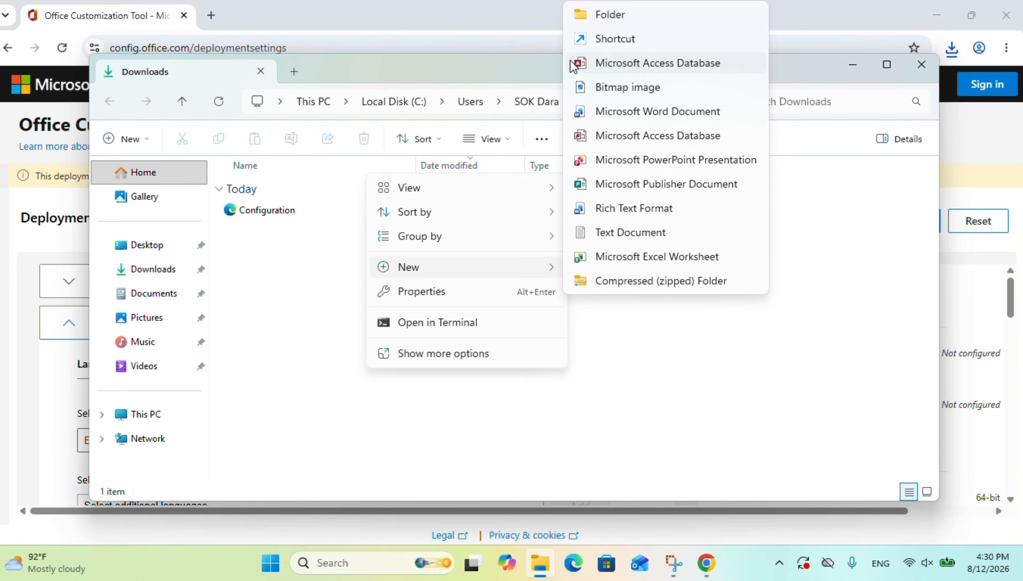
click(622, 17)
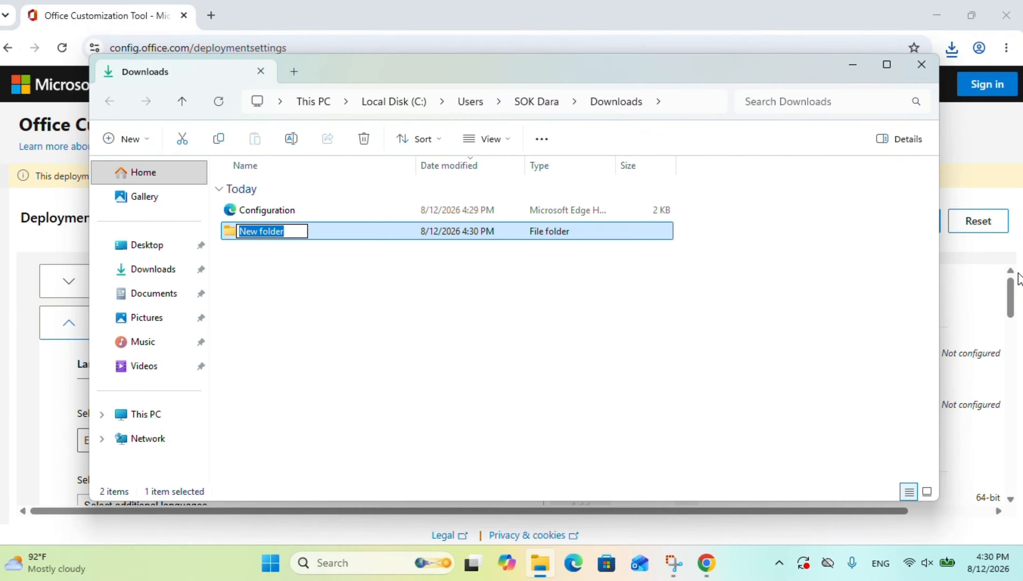
text(office 2)
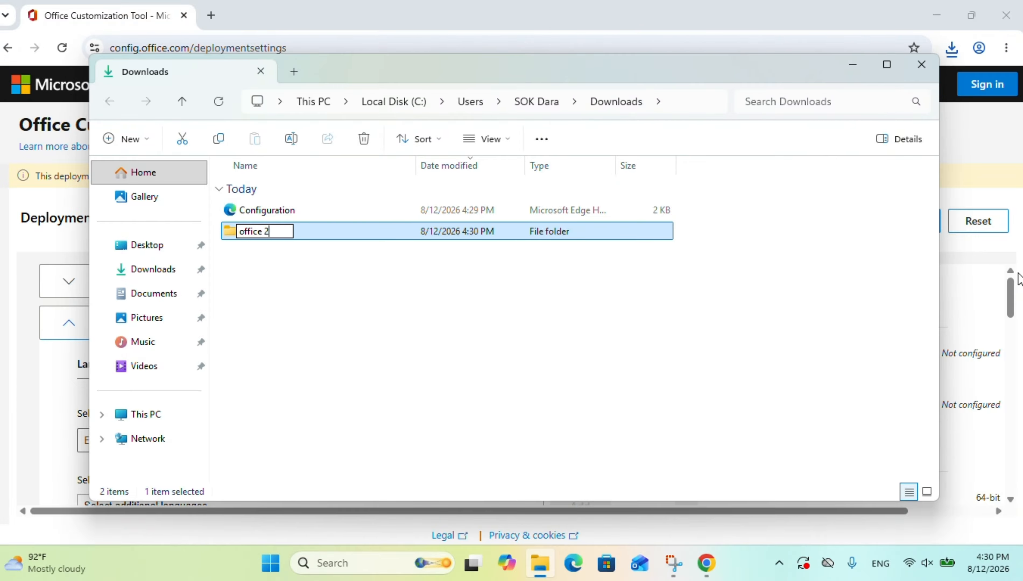
text(024)
key(Return)
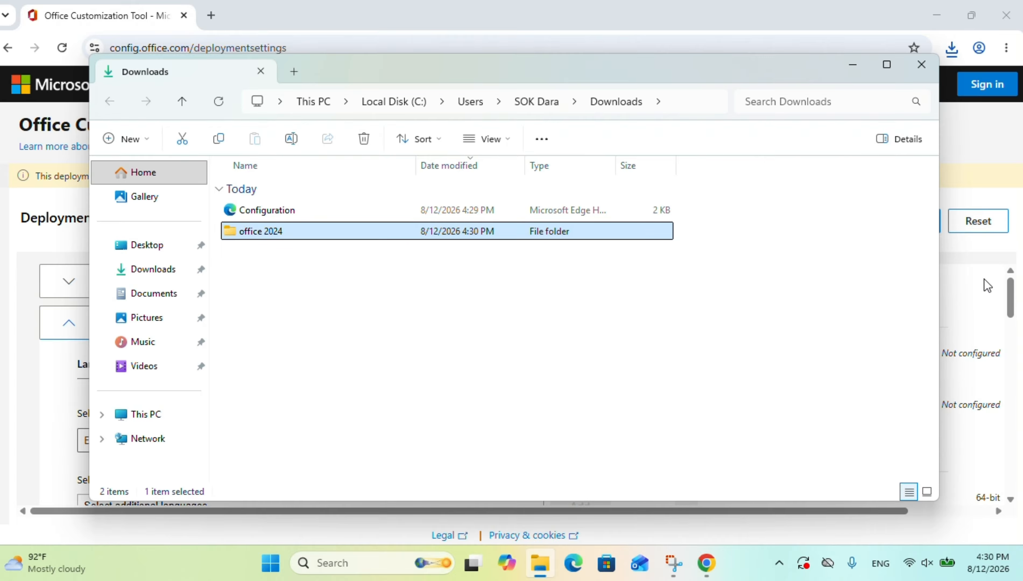
Move the Configuration file into the "office 2024" folder and open that folder.
drag(318, 203, 326, 235)
click(321, 257)
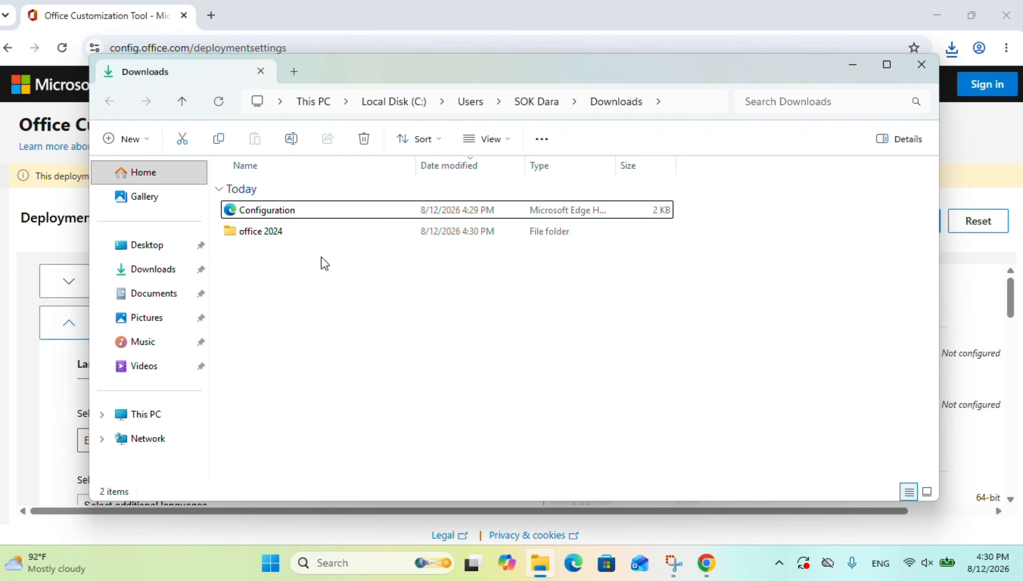
drag(246, 214, 279, 233)
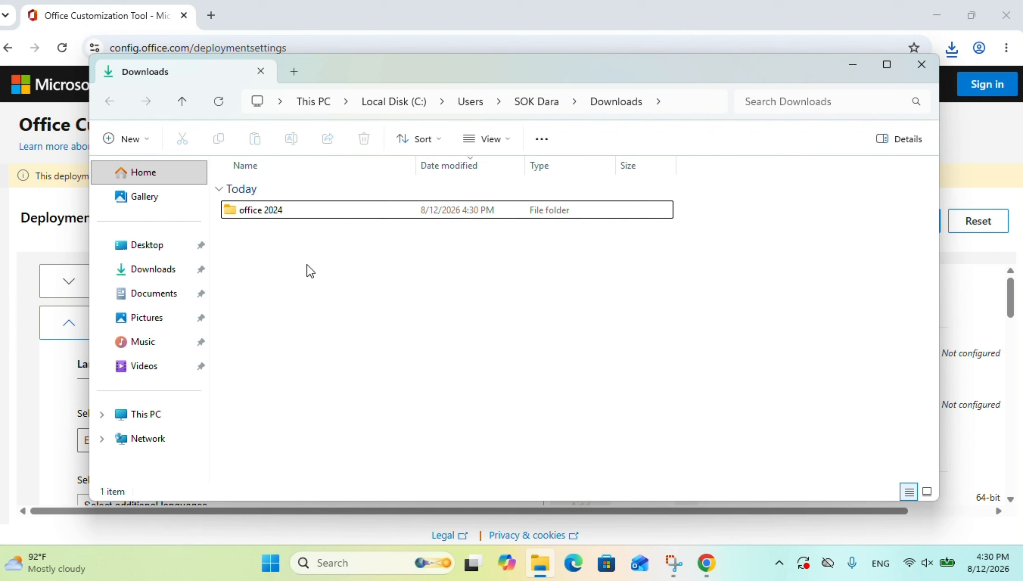
double_click(273, 210)
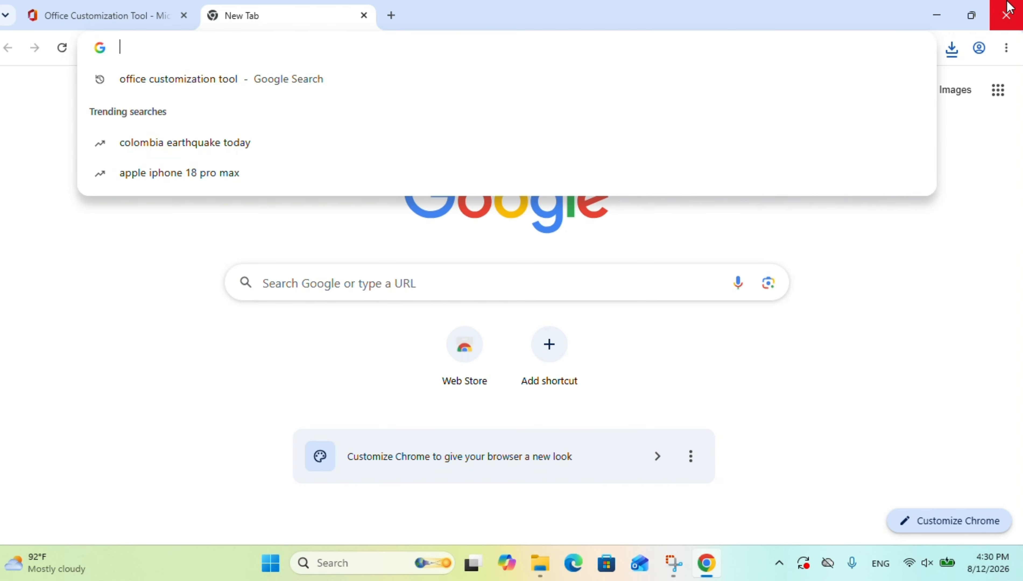
Search the web for "download office deployment tool" and download the English Office Deployment Tool from Microsoft's official page.
text(d)
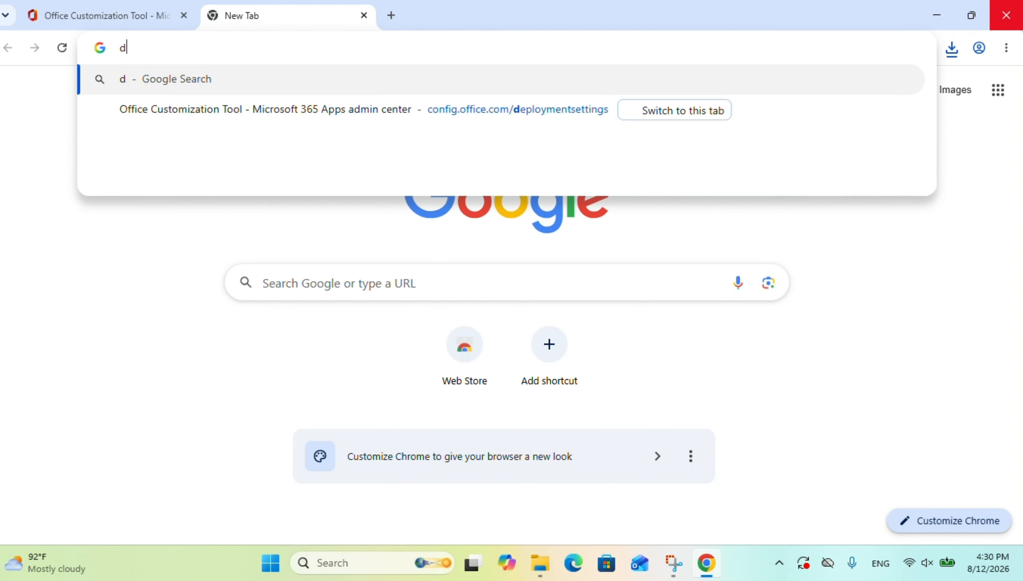
text(ownload)
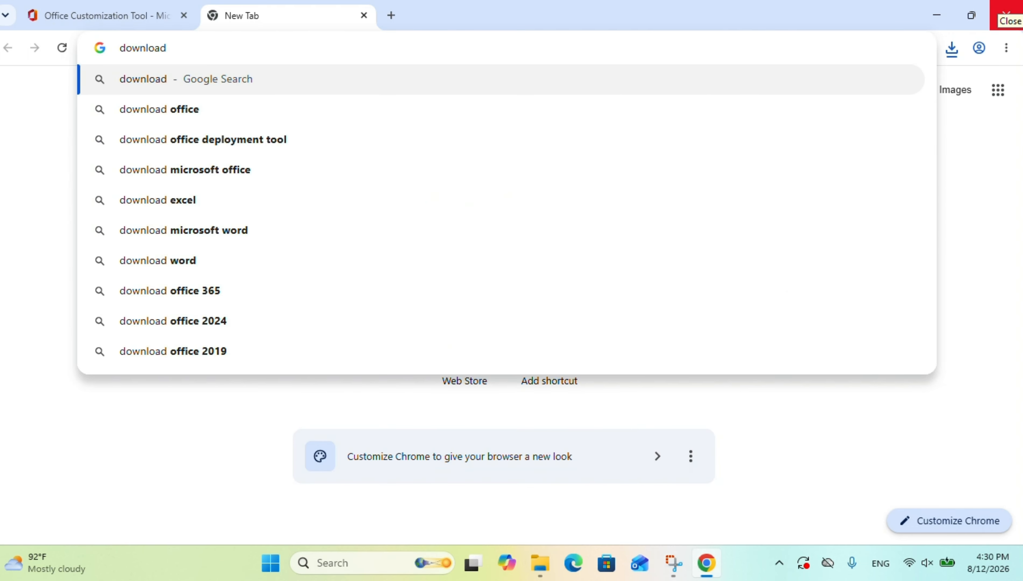
text( office)
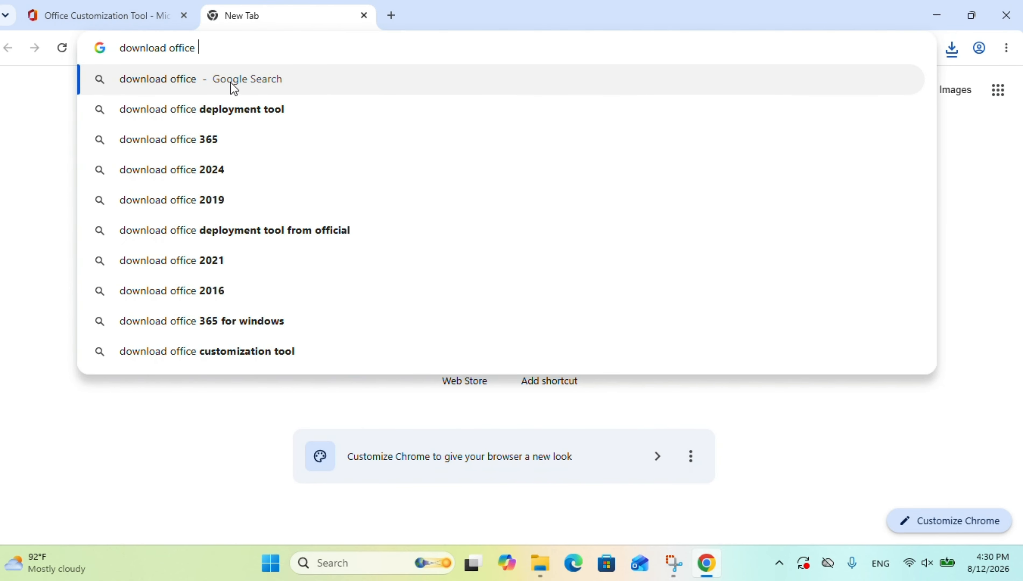
click(234, 115)
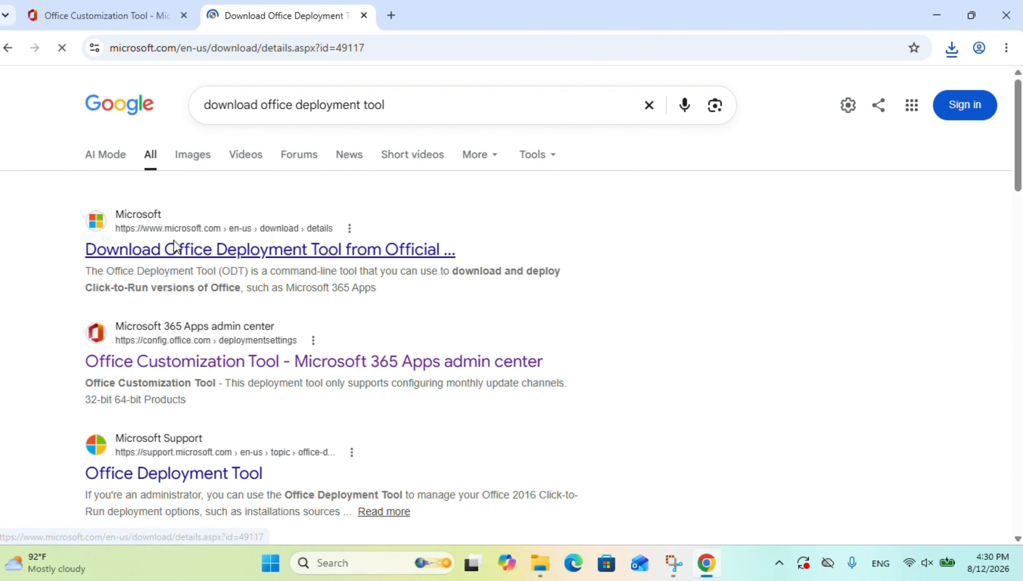
scroll(640, 462, down, 3)
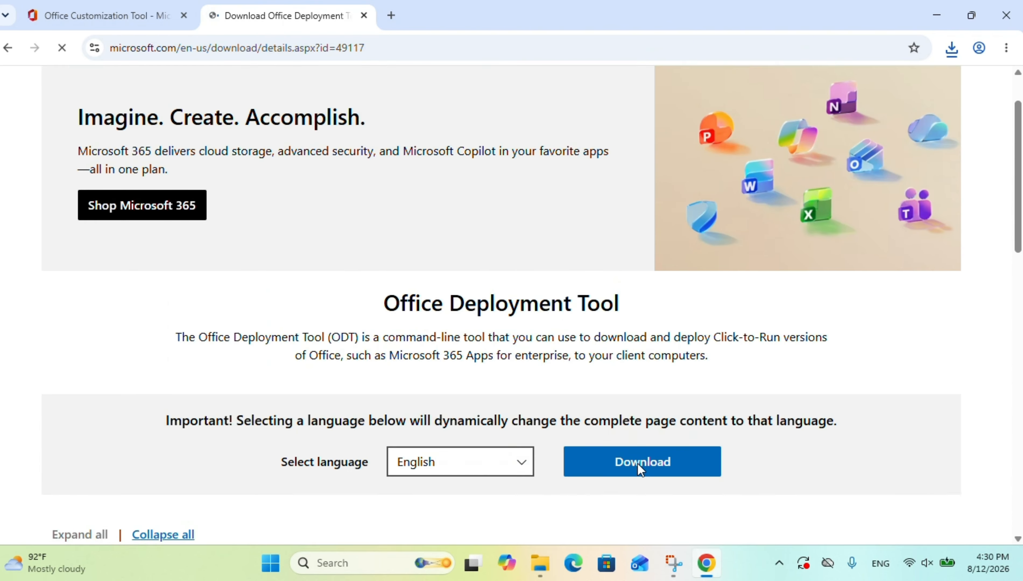
click(661, 375)
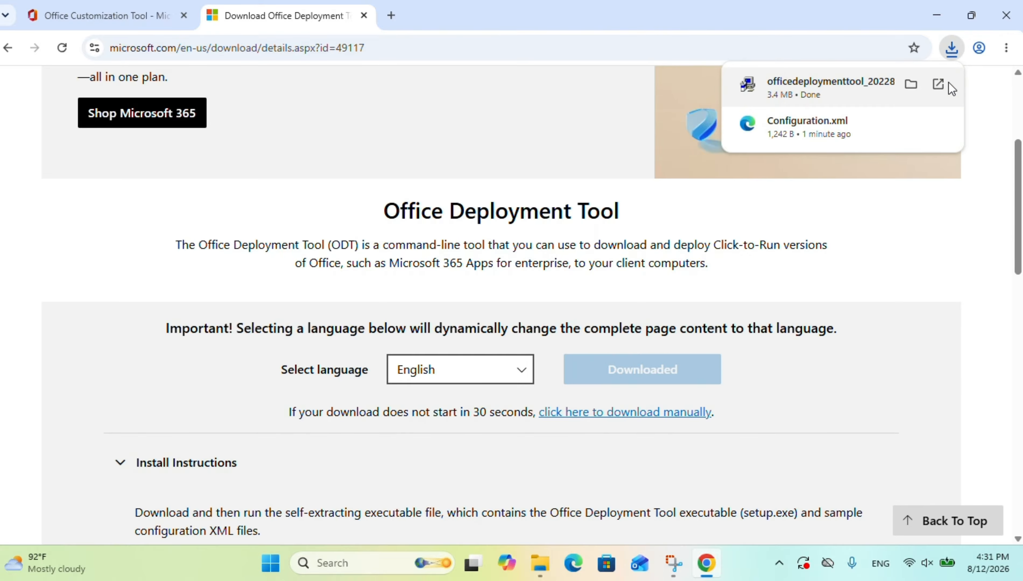
Show the downloaded Office Deployment Tool in its folder and move it into the "office 2024" folder.
click(911, 85)
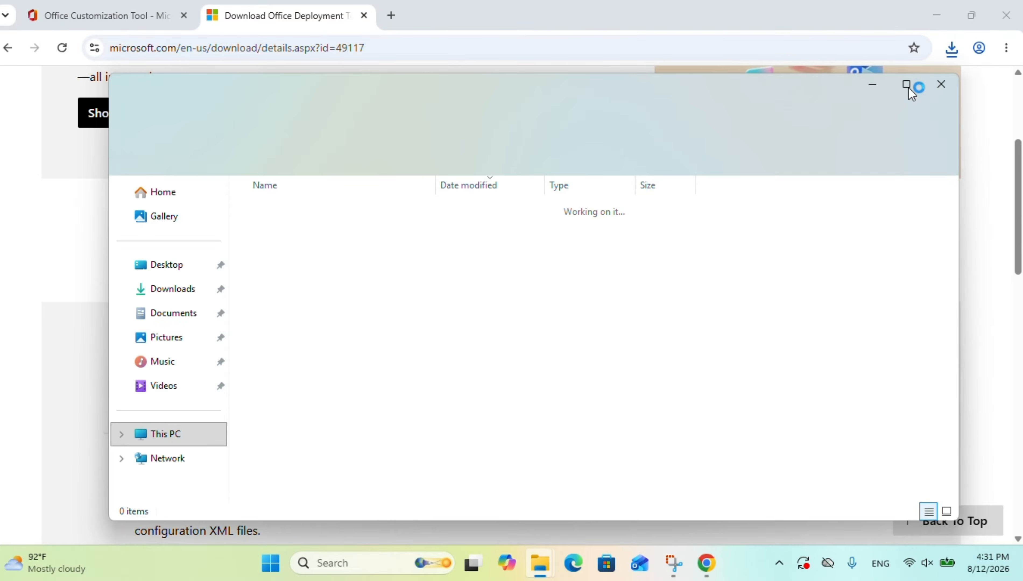
drag(264, 232, 269, 252)
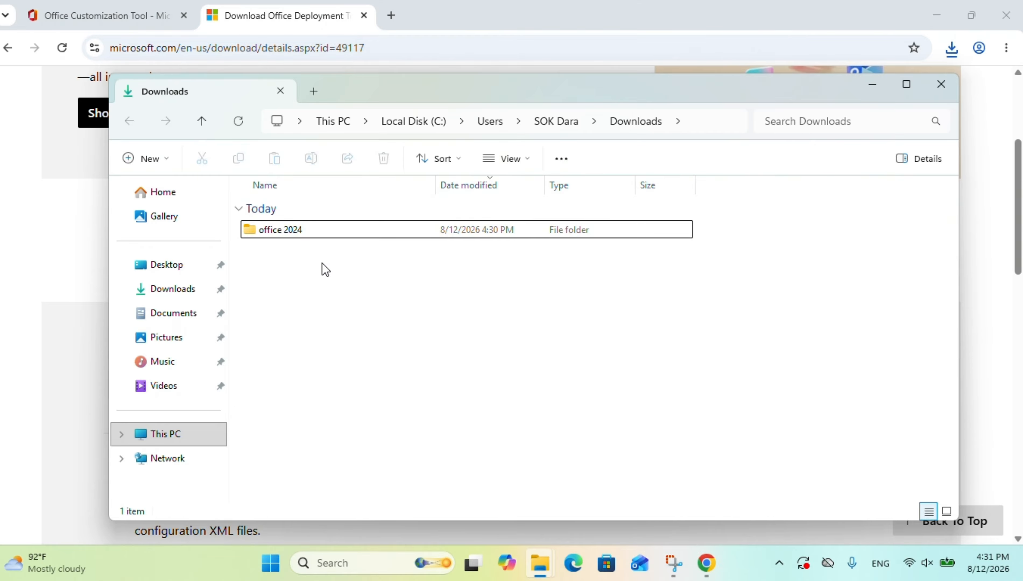
drag(324, 269, 260, 220)
click(389, 323)
click(1018, 409)
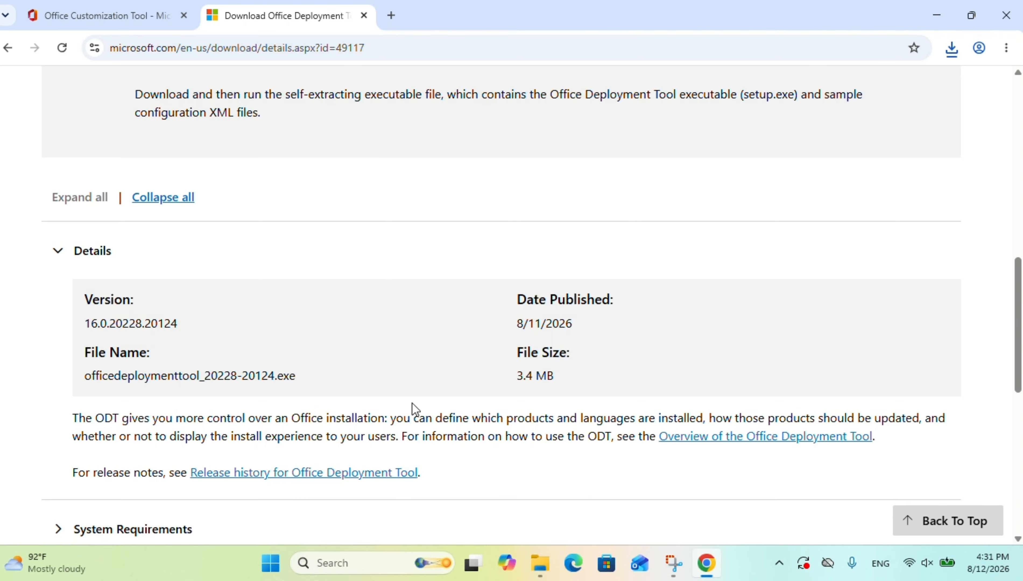
scroll(414, 406, down, 6)
scroll(418, 407, down, 1)
scroll(420, 407, up, 7)
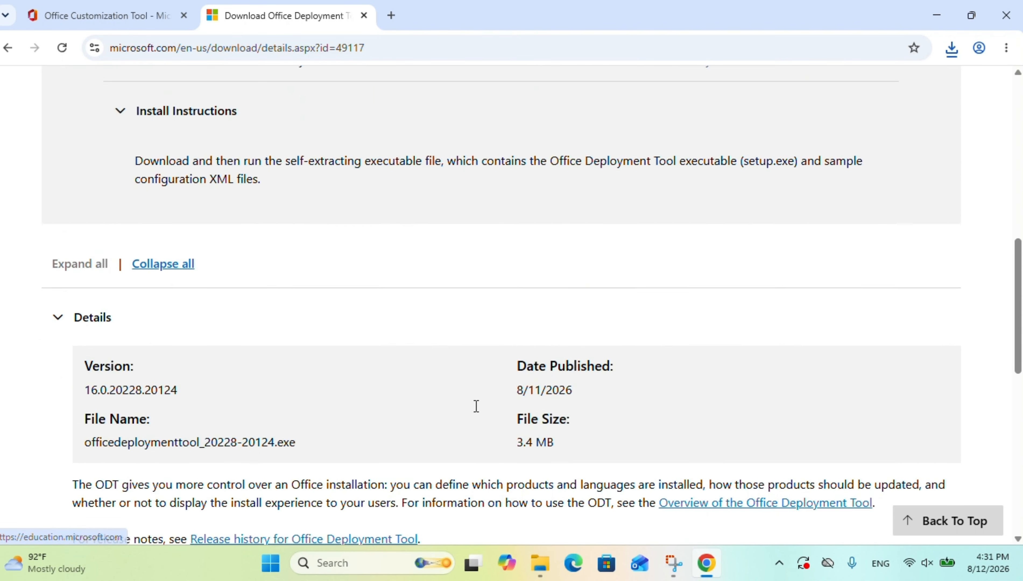
scroll(476, 406, up, 8)
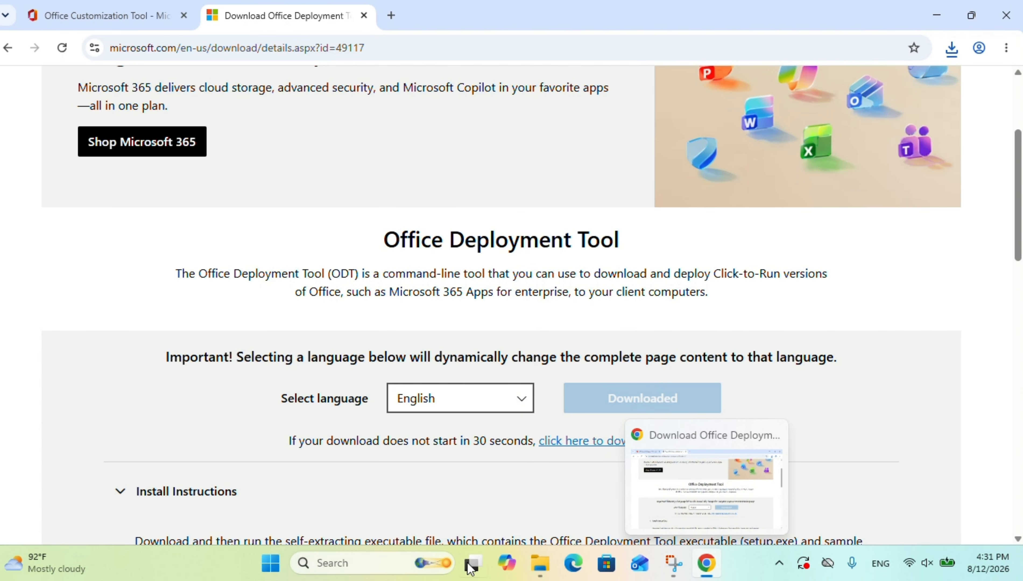
Switch to the Downloads window in File Explorer and open the "office 2024" folder to check its files.
mouse_move(540, 563)
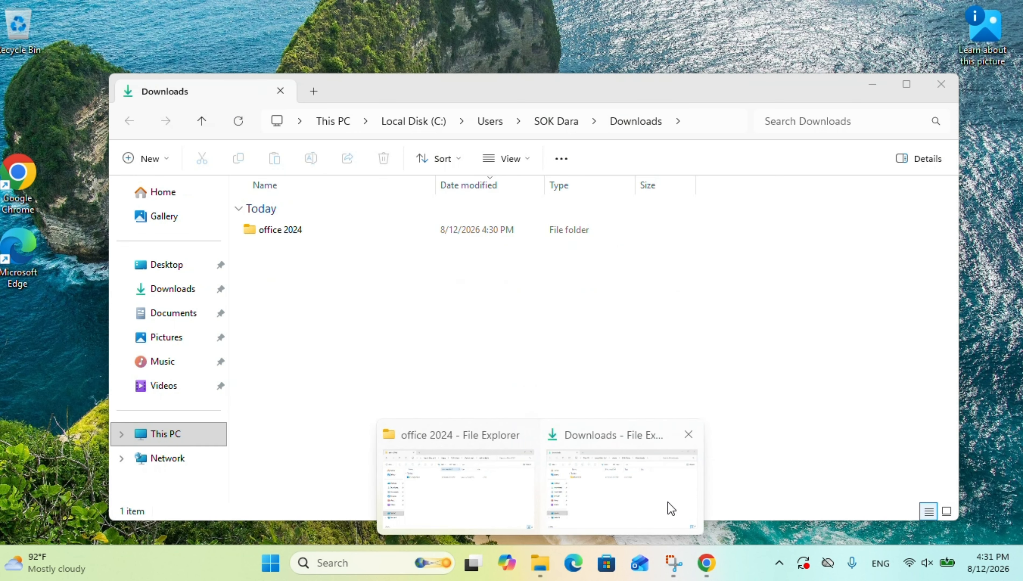
click(669, 508)
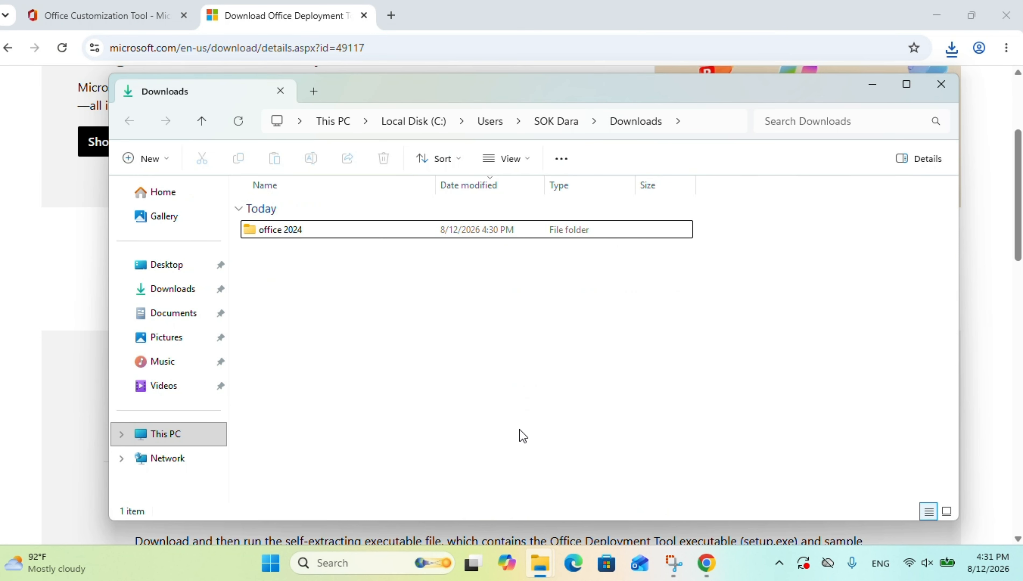
double_click(292, 231)
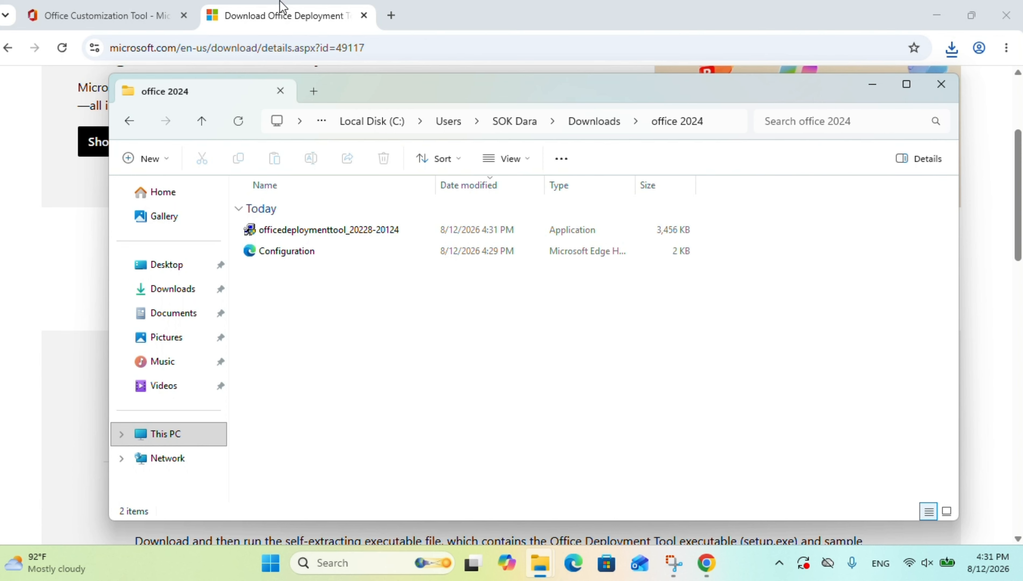
Copy the "office 2024" folder from Downloads to the root of Local Disk (C:).
click(200, 127)
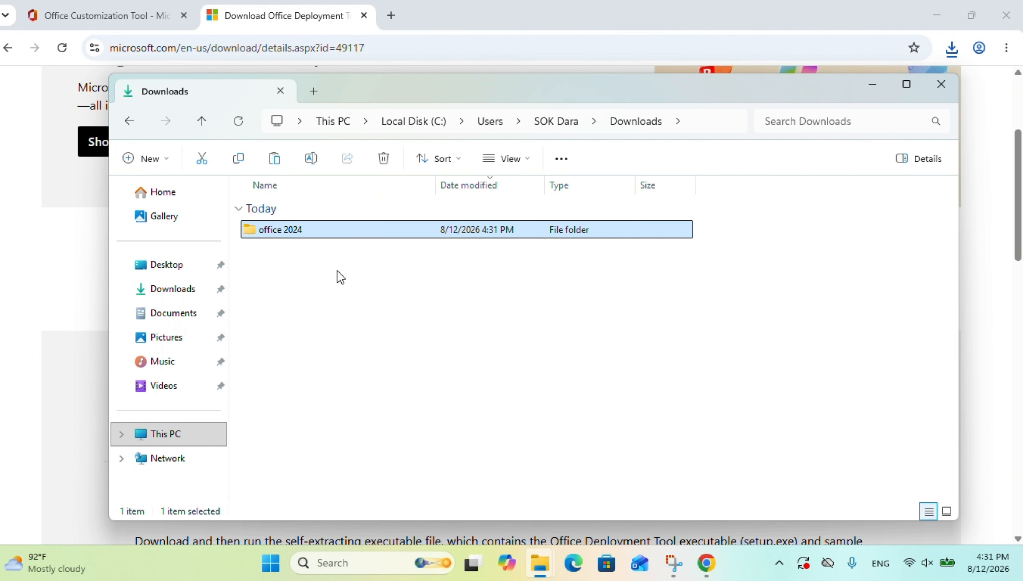
click(165, 440)
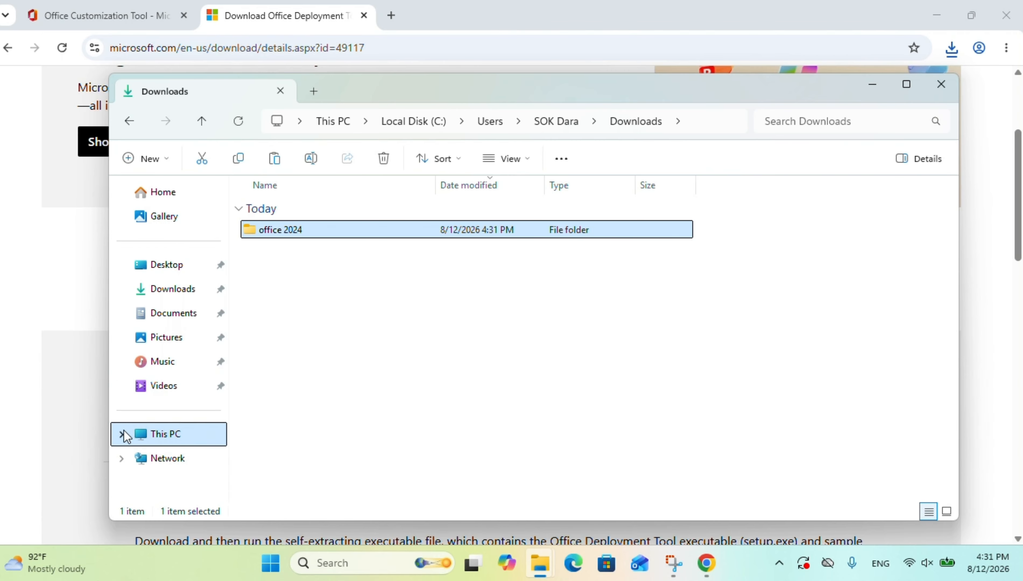
click(121, 434)
click(164, 440)
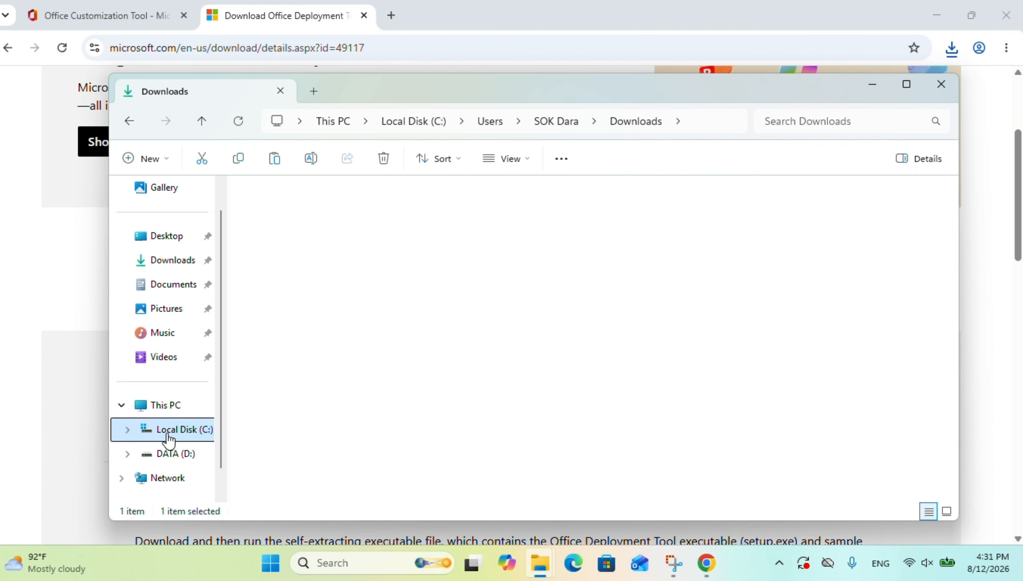
click(283, 440)
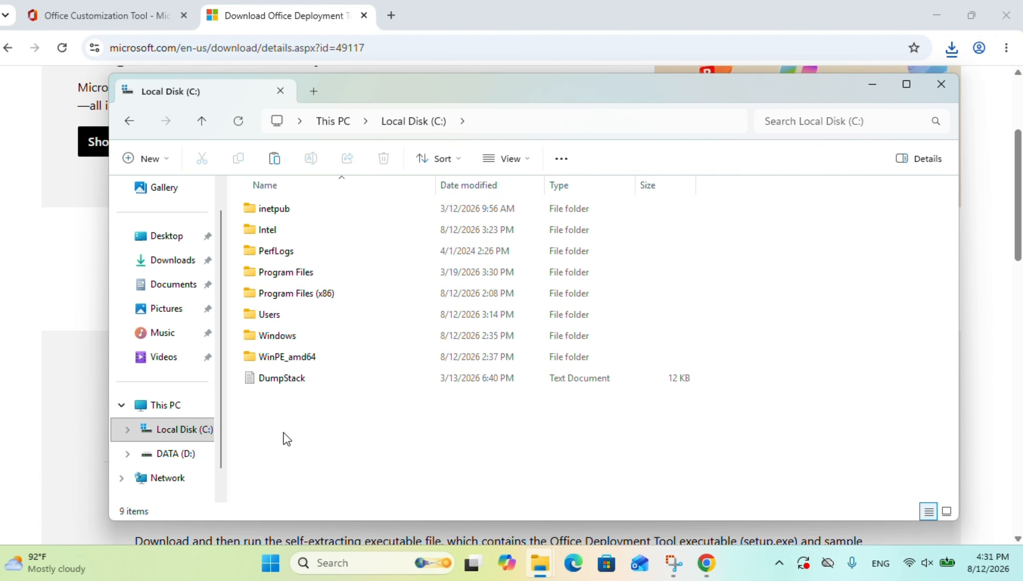
key(ctrl+v)
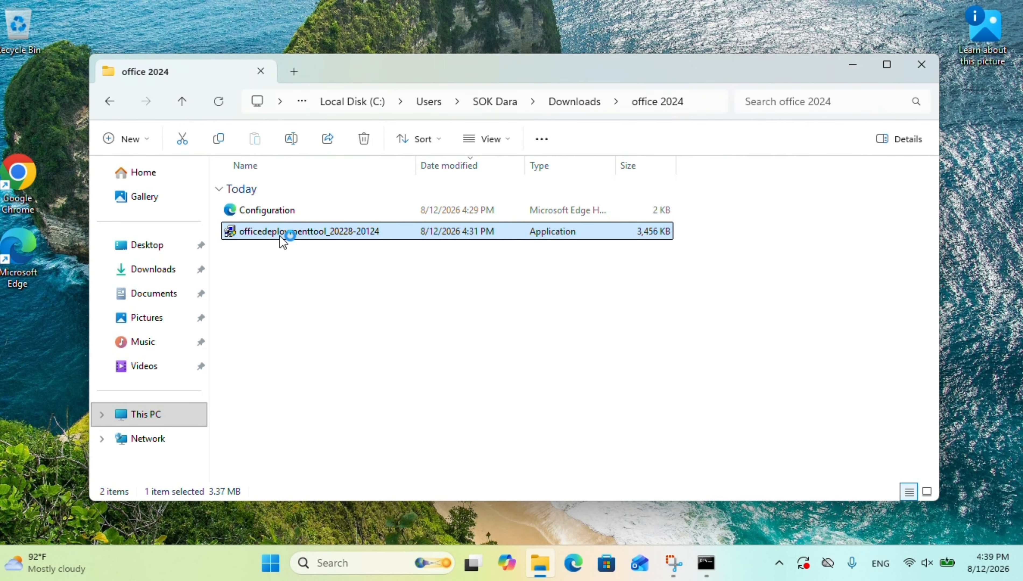
double_click(280, 233)
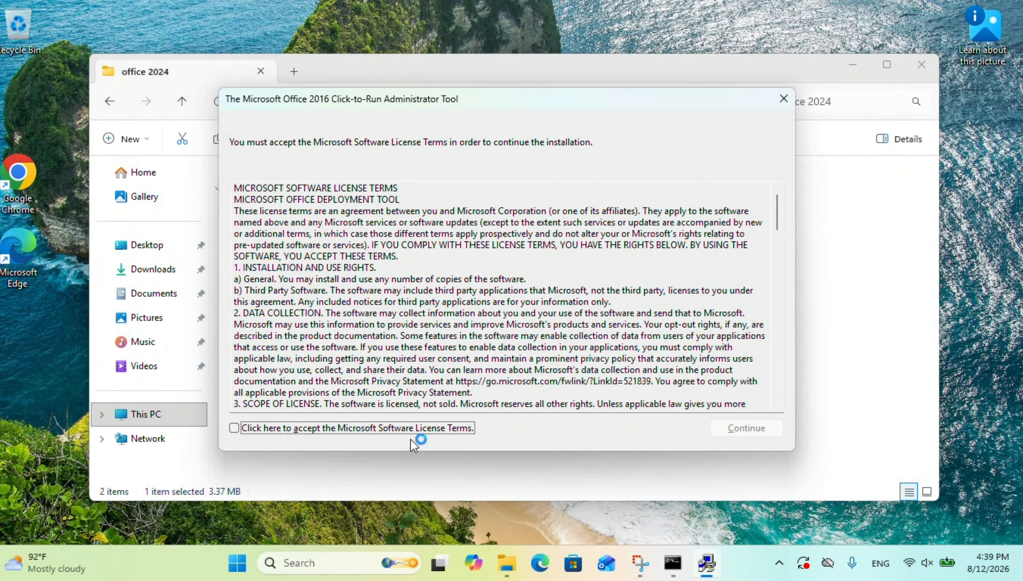
click(412, 427)
click(746, 428)
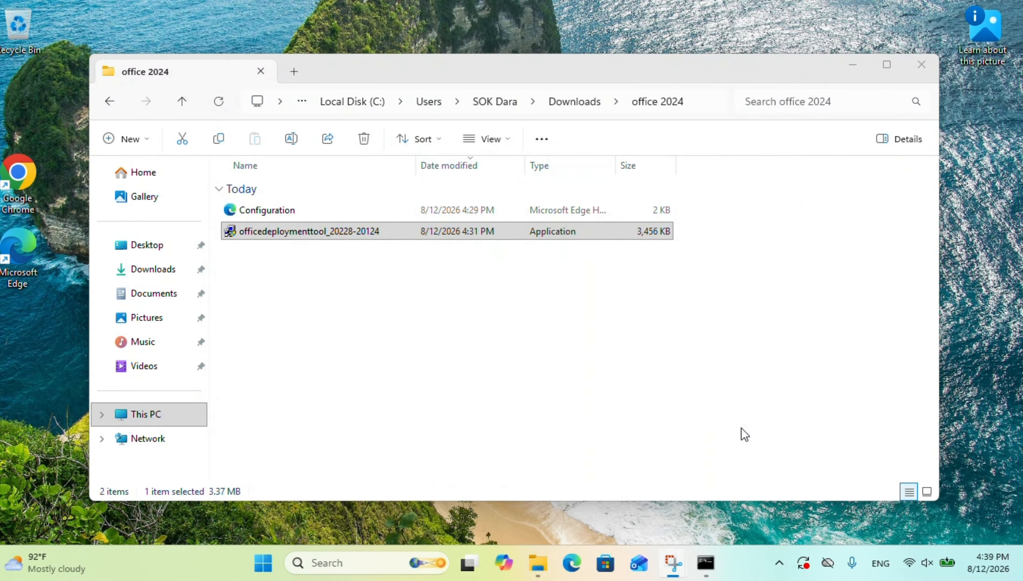
Extract the deployment tool files into the "office 2024" folder on Local Disk (C:) and dismiss the completion message.
scroll(459, 328, down, 1)
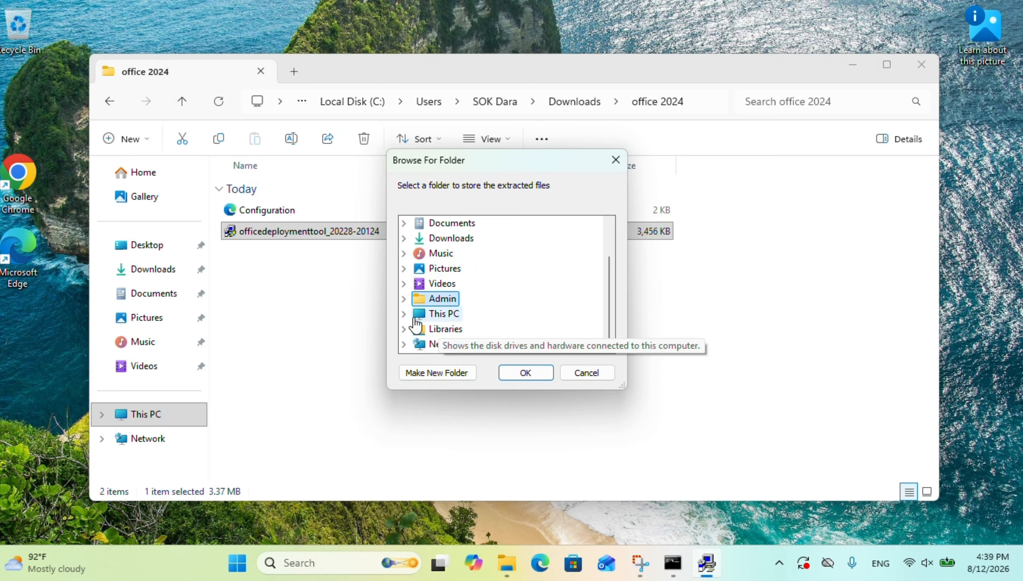
click(404, 313)
scroll(452, 325, down, 1)
click(467, 300)
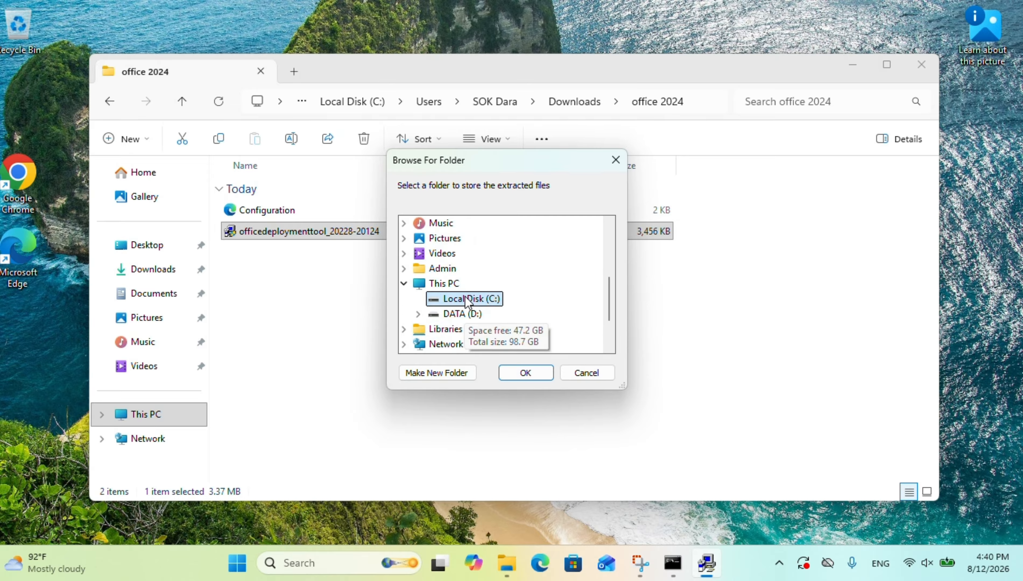
double_click(467, 300)
click(479, 269)
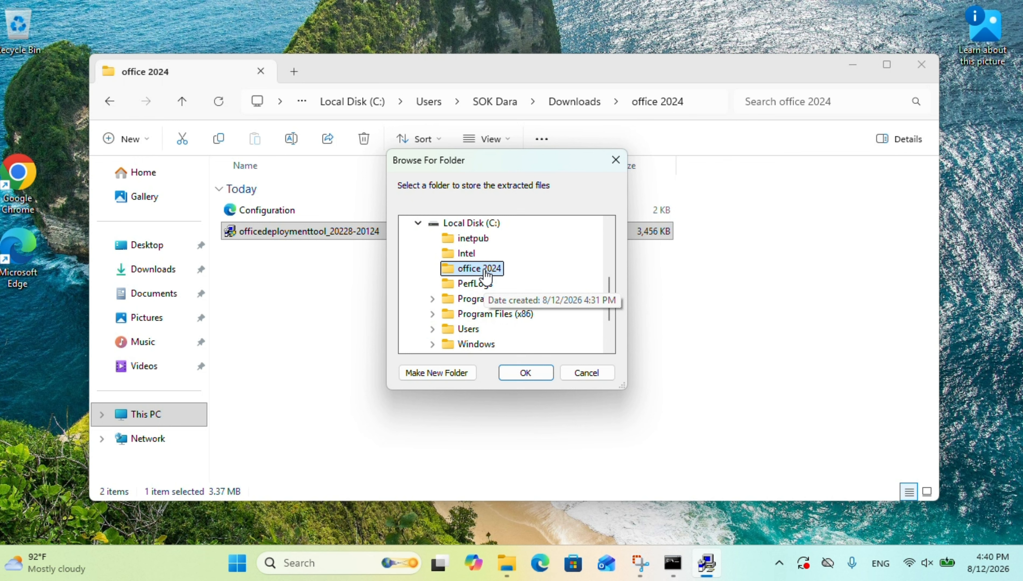
click(526, 370)
click(604, 328)
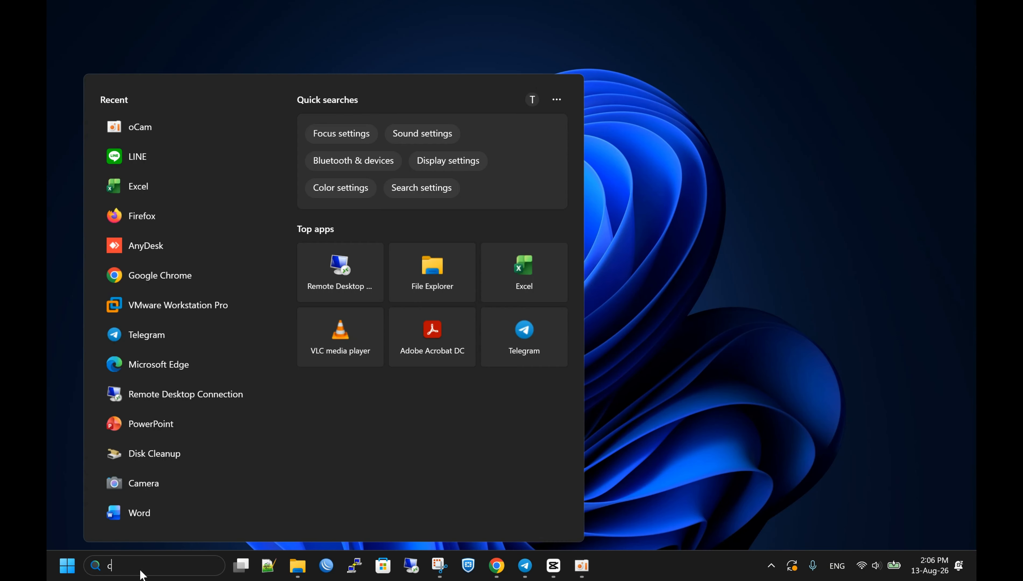
Find Command Prompt with a "cmd" search, run it as administrator and move its window nearer the screen's center.
text(cmd)
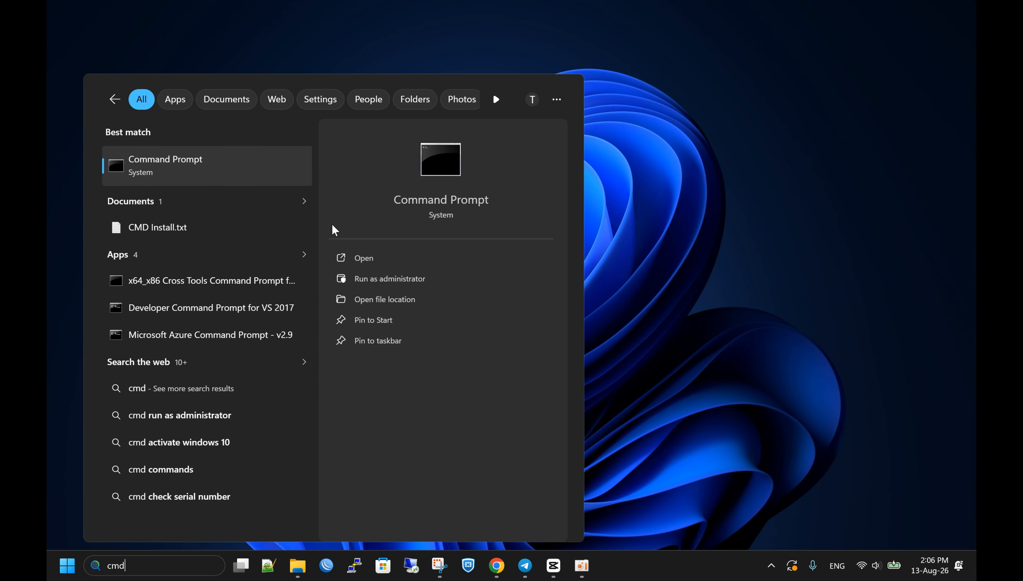
click(386, 279)
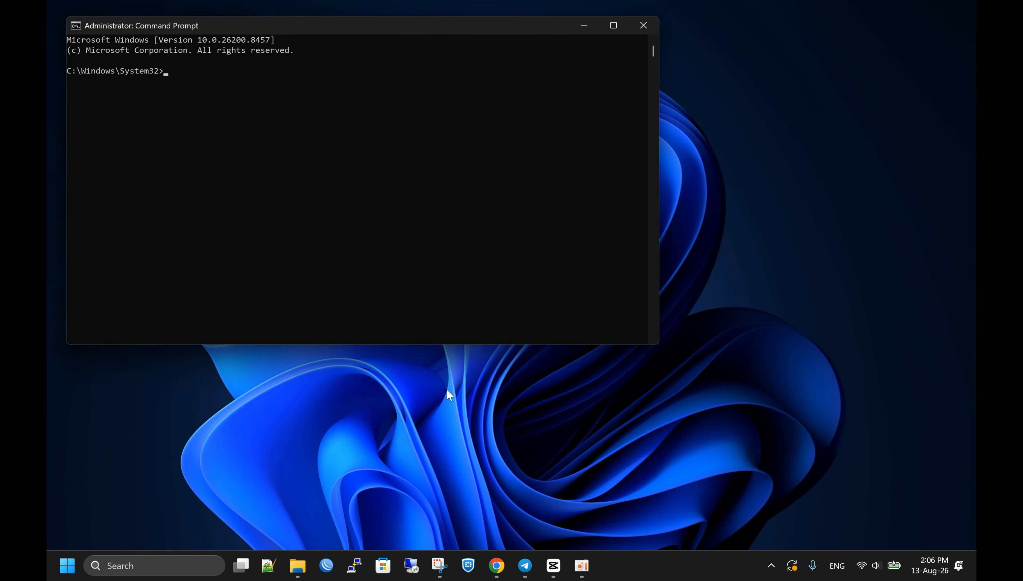
drag(268, 26, 314, 60)
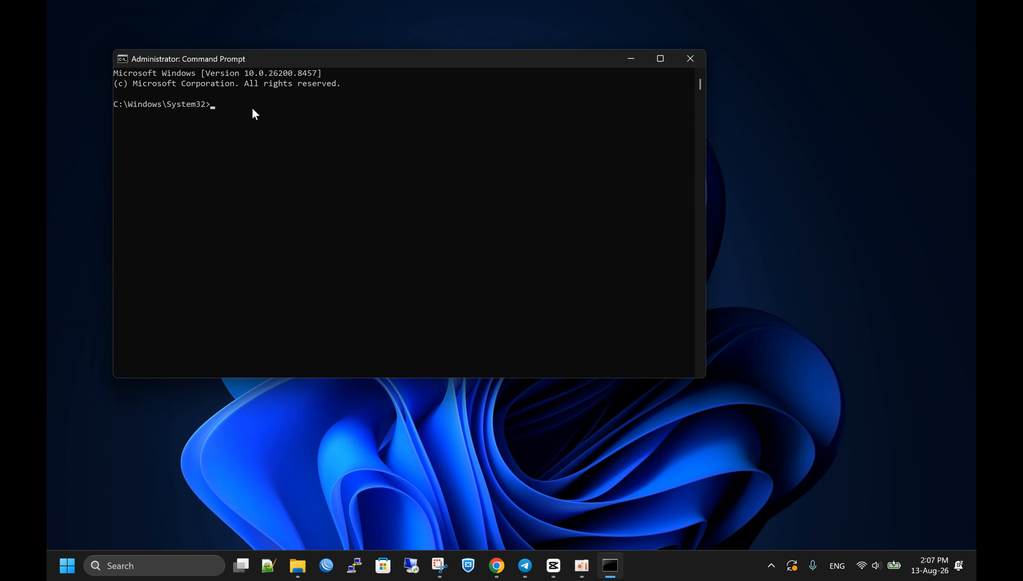
Change the Command Prompt's working directory to C:\Office 2024 with the cd command.
text(C:\Office 2024)
key(Return)
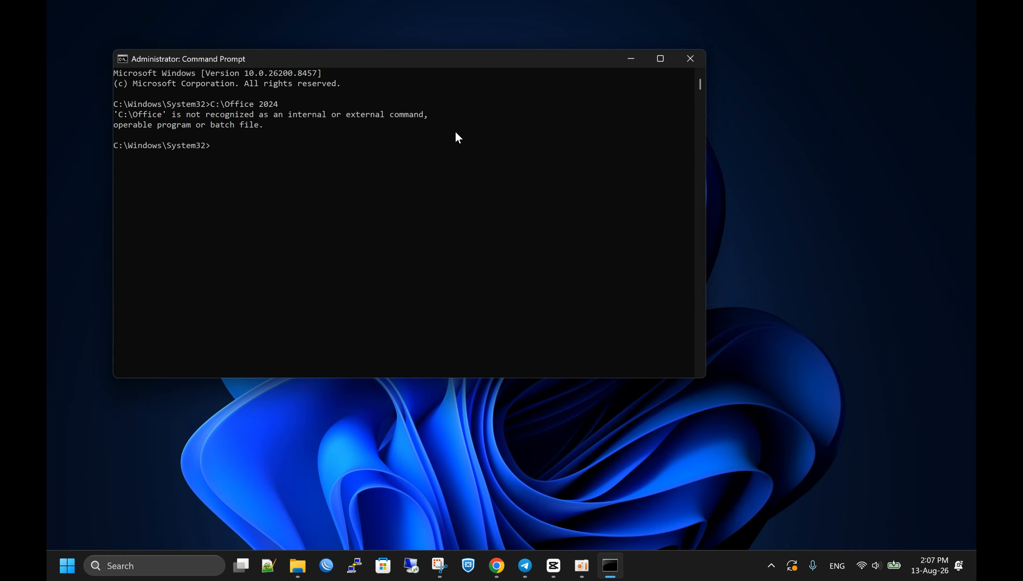
text(cd)
text(C:\Office 2024)
key(Return)
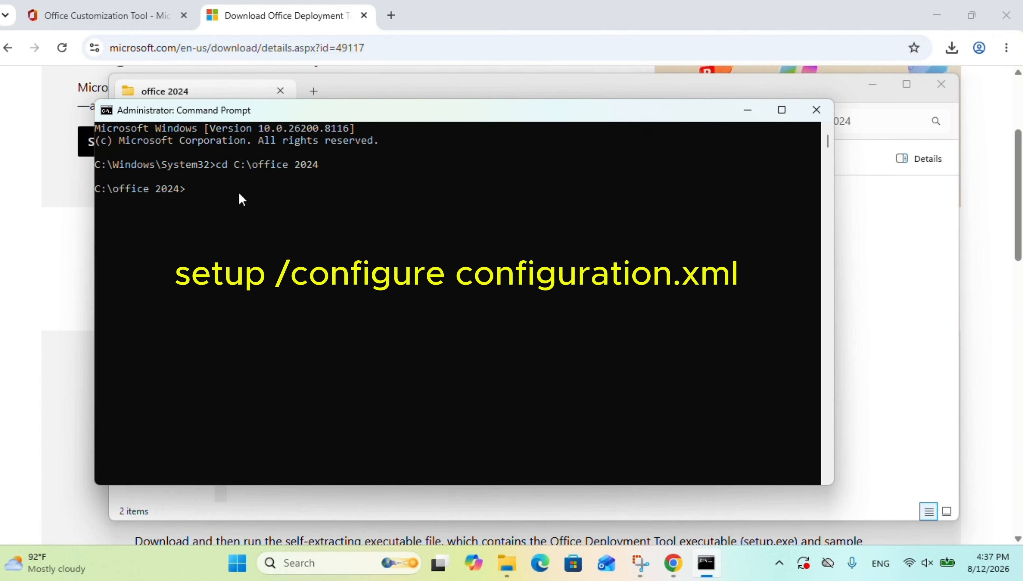
Run "setup /Configure Configuration.xml" in the office 2024 directory to install Office.
text(se)
text(tup /config)
key(Tab)
key(BackSpace)
key(BackSpace)
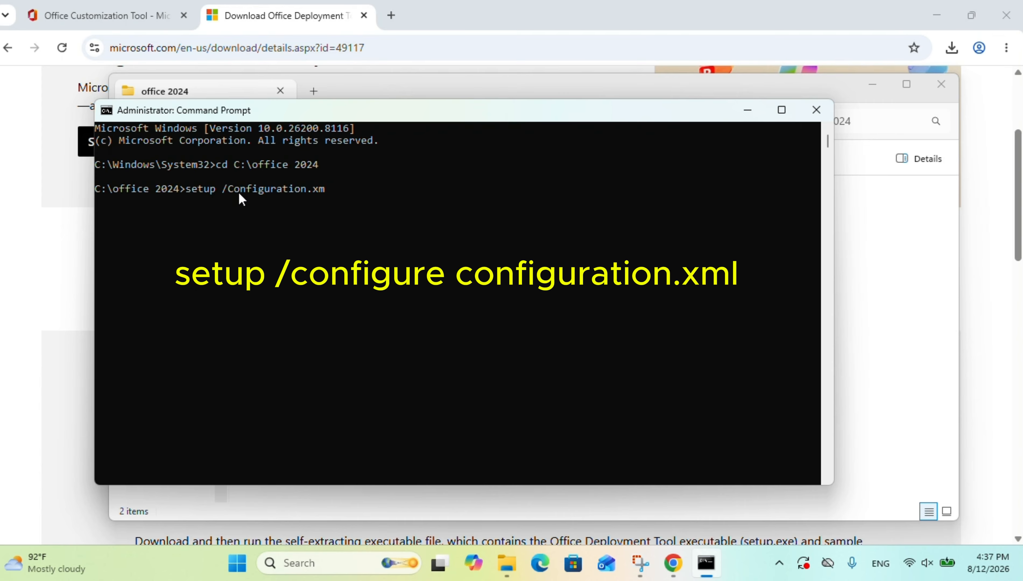
key(BackSpace)
key(BackSpace)
key(BackSpace)
key(BackSpace)
key(BackSpace)
key(BackSpace)
key(BackSpace)
key(BackSpace)
text(ure co)
key(Tab)
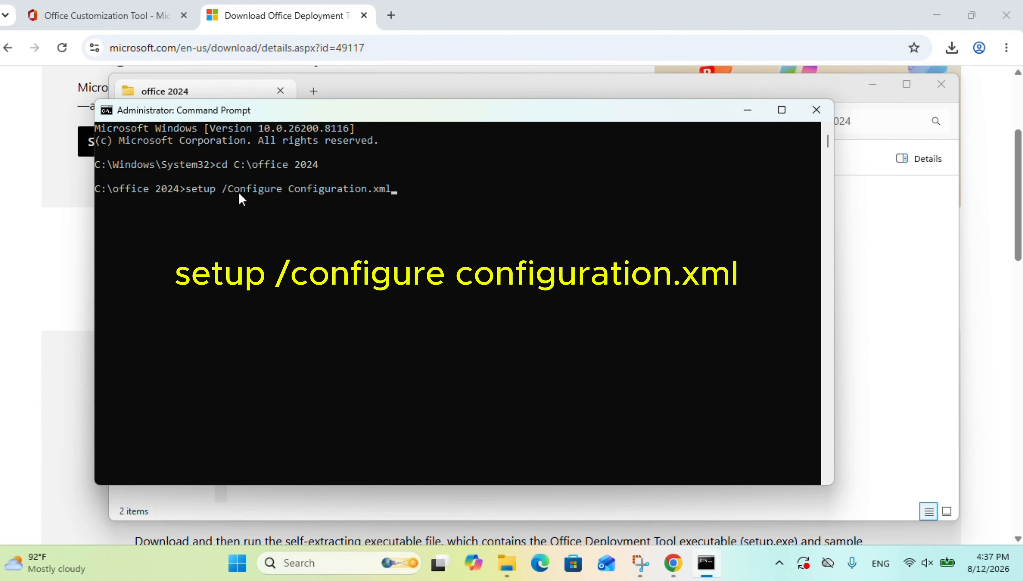
key(Return)
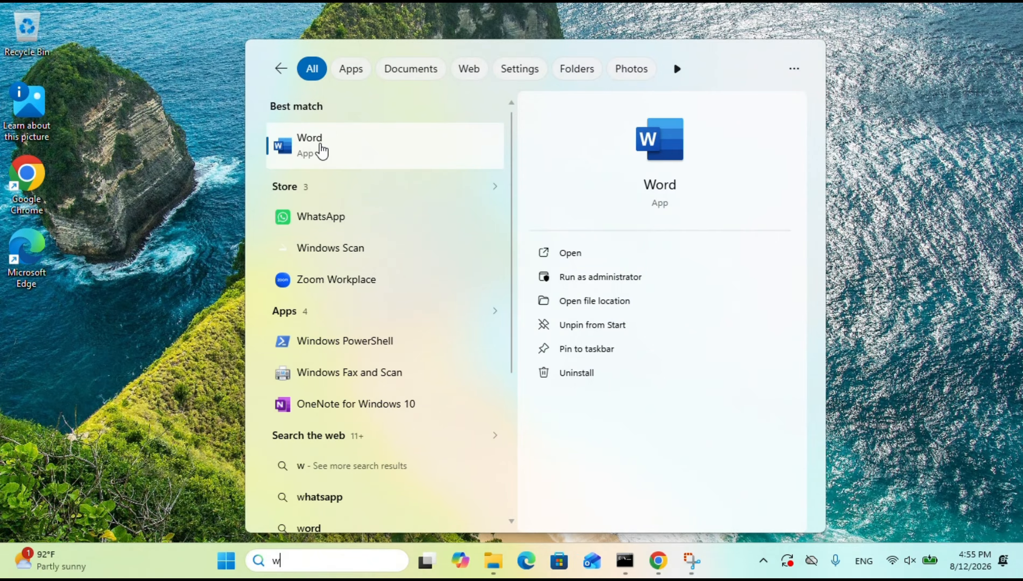
Launch Word and accept the Microsoft Office license agreement, closing the privacy notice.
click(320, 146)
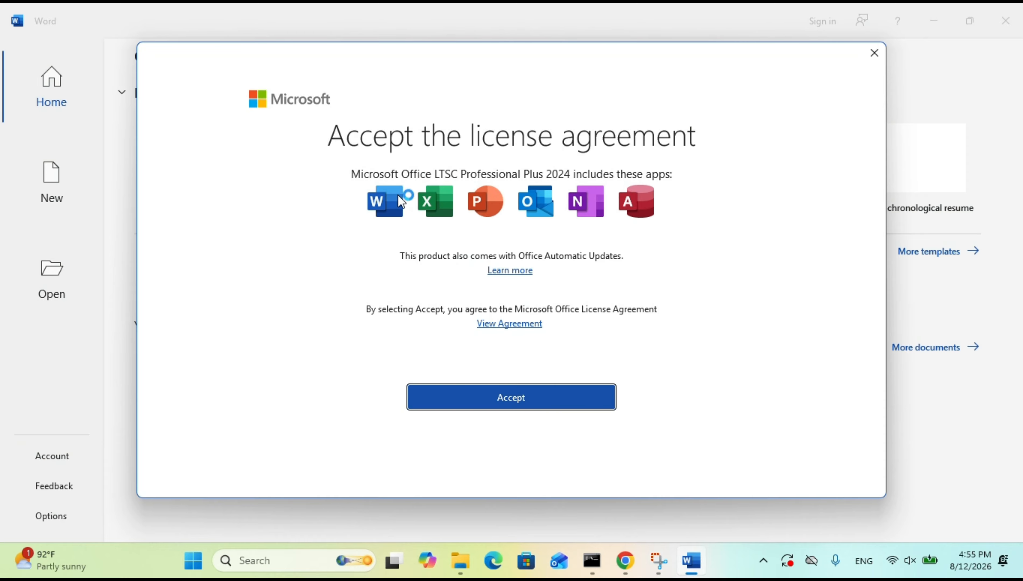
click(523, 406)
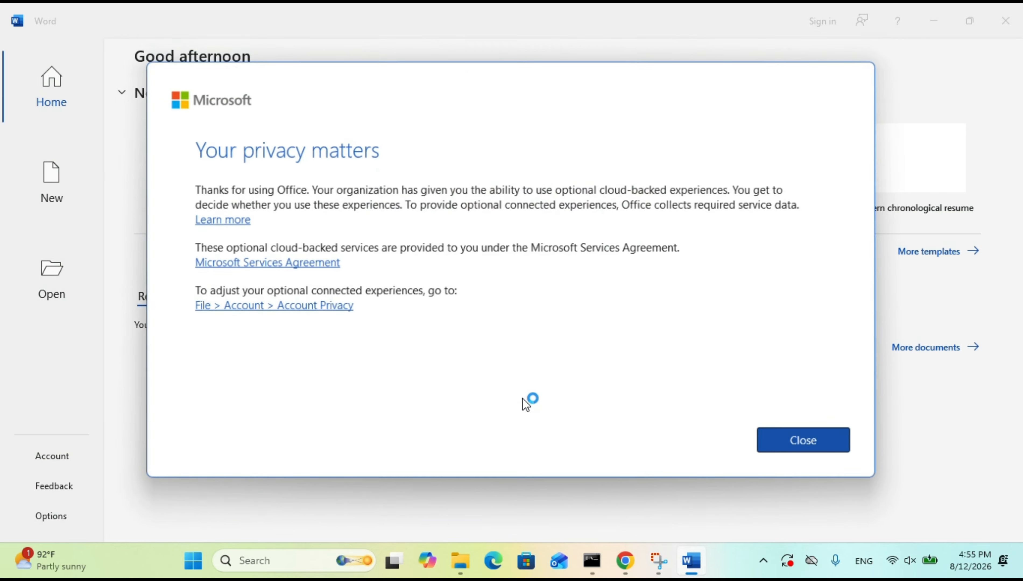
click(787, 440)
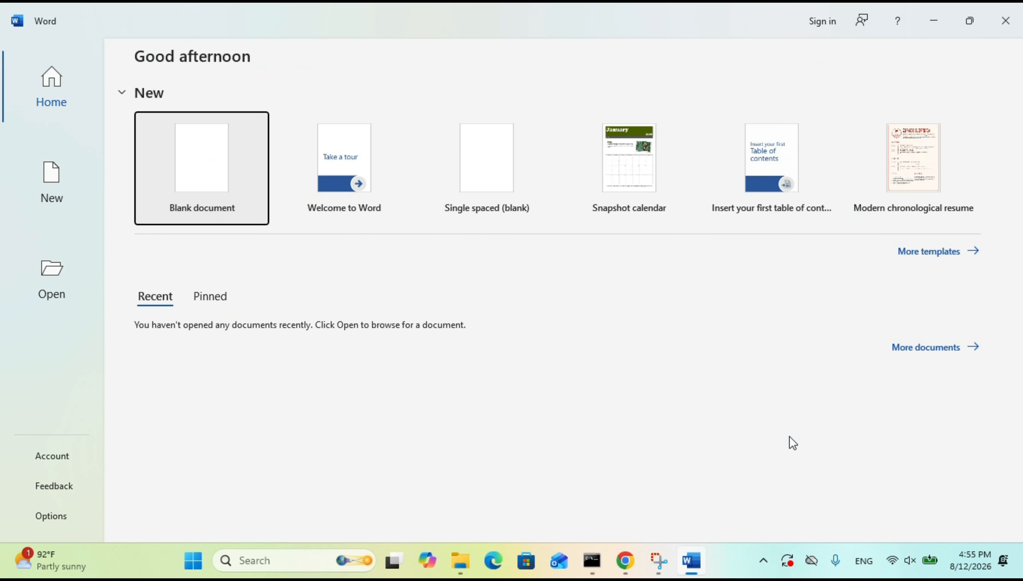
Create a blank document and open Word's Account page to check the Office product information.
click(203, 164)
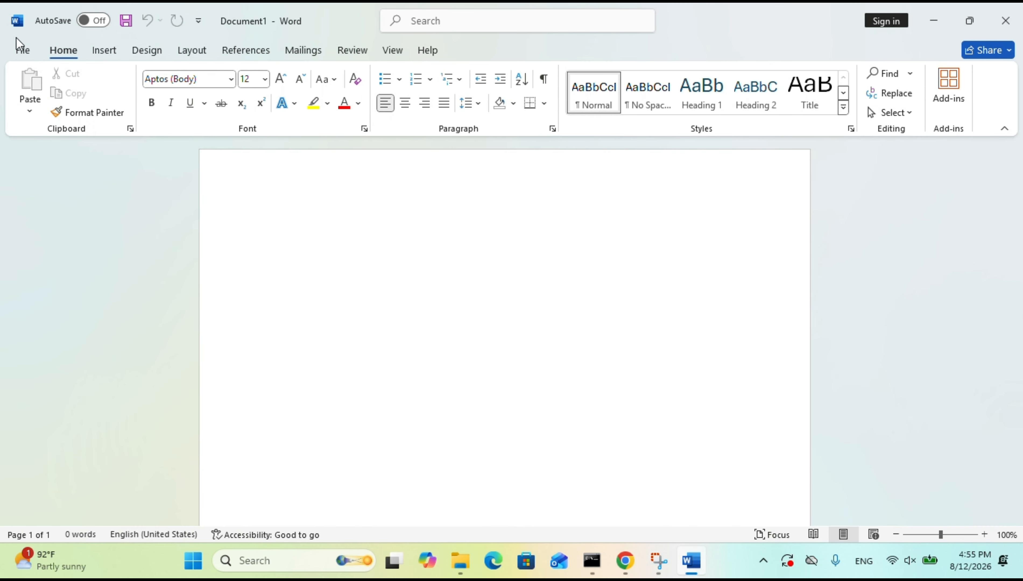
click(18, 45)
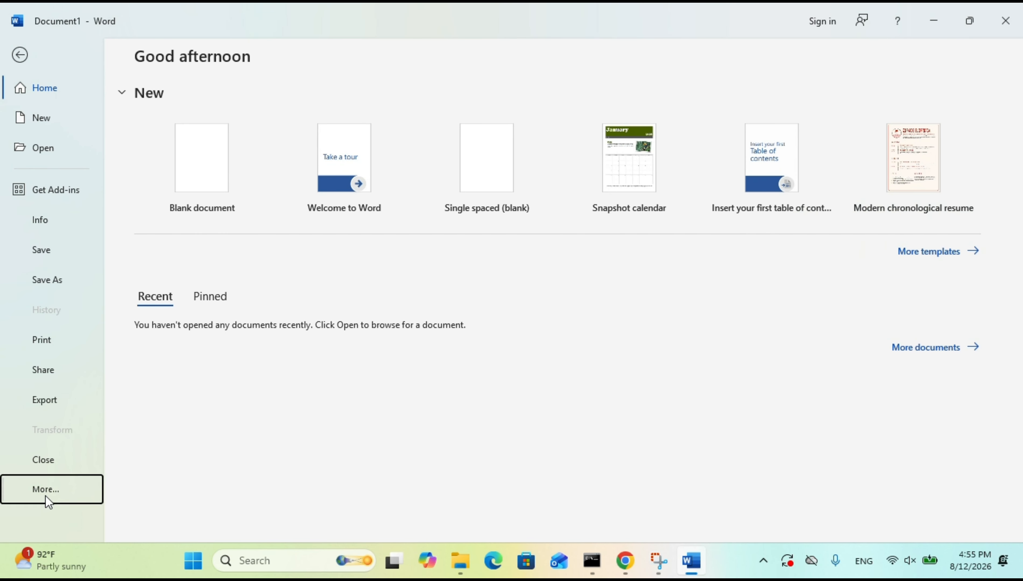
click(48, 500)
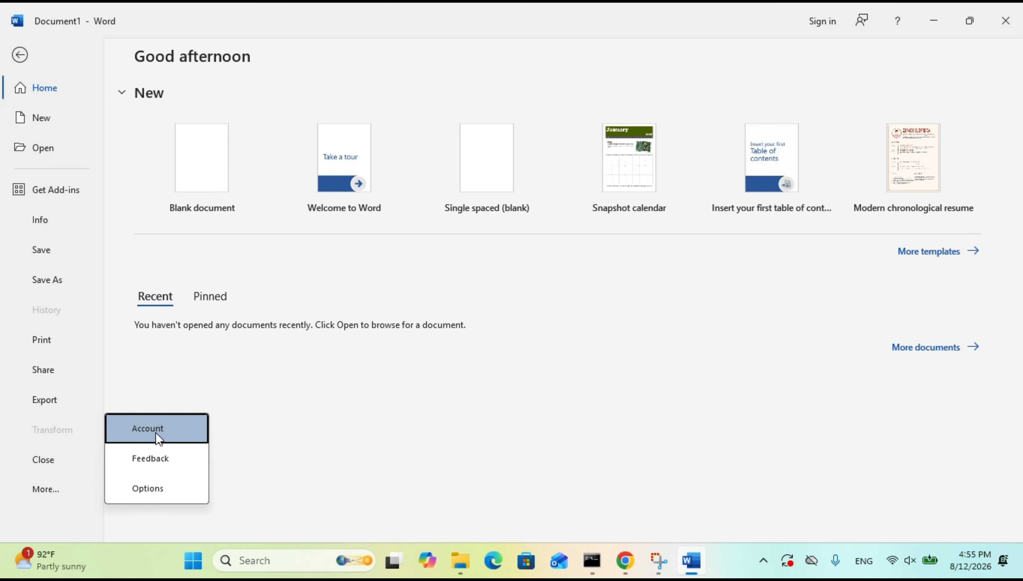
click(153, 425)
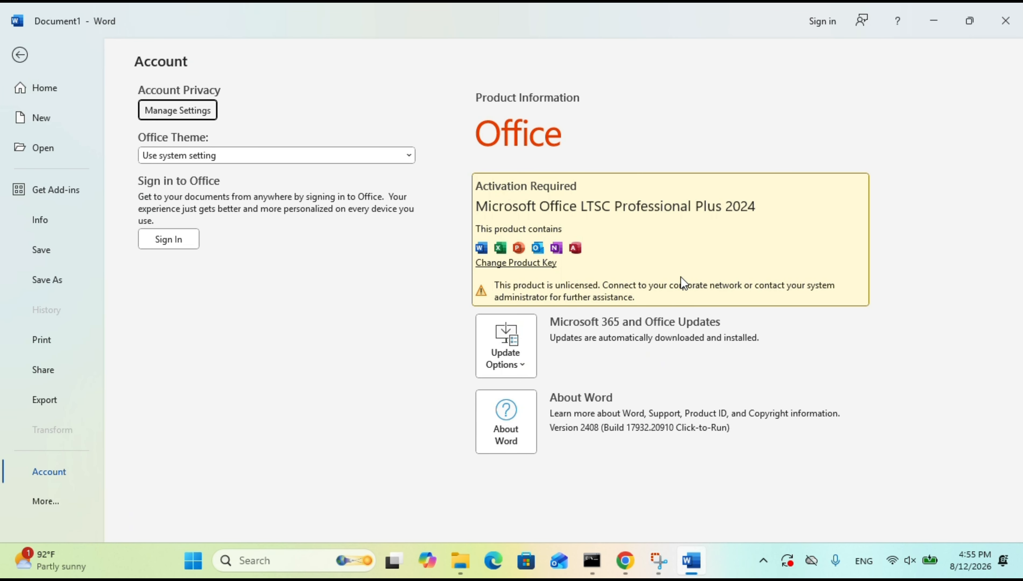